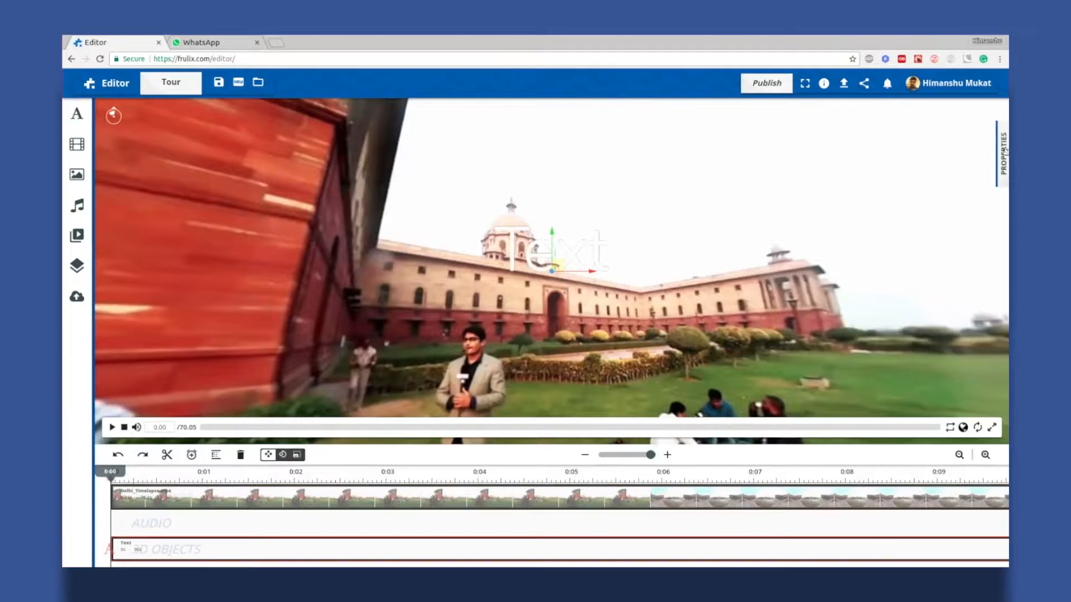
Replace the placeholder text with 'Yeh Dilli hai mere yaar' in the Redressed font
left_click(858, 153)
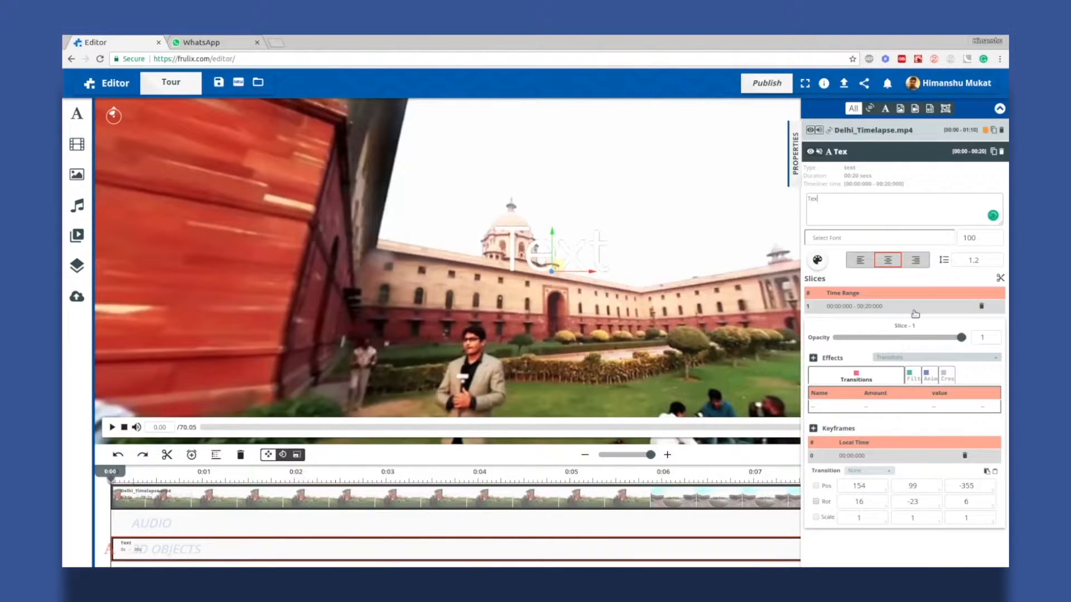
key("BackSpace")
key("BackSpace")
key("BackSpace")
key("BackSpace")
type("Yeh Dilli ")
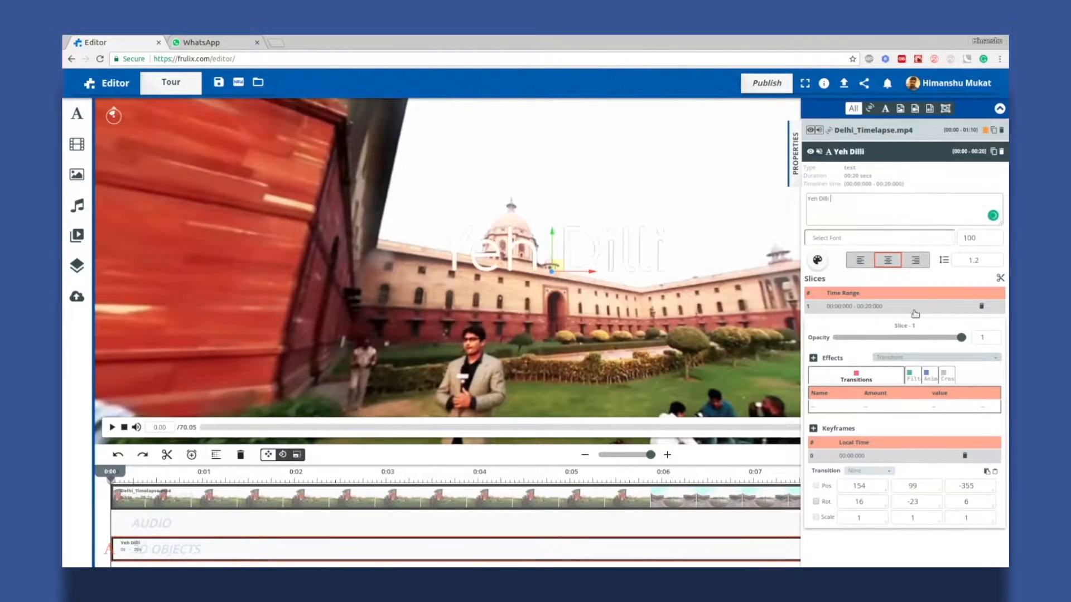
type("hai mere y")
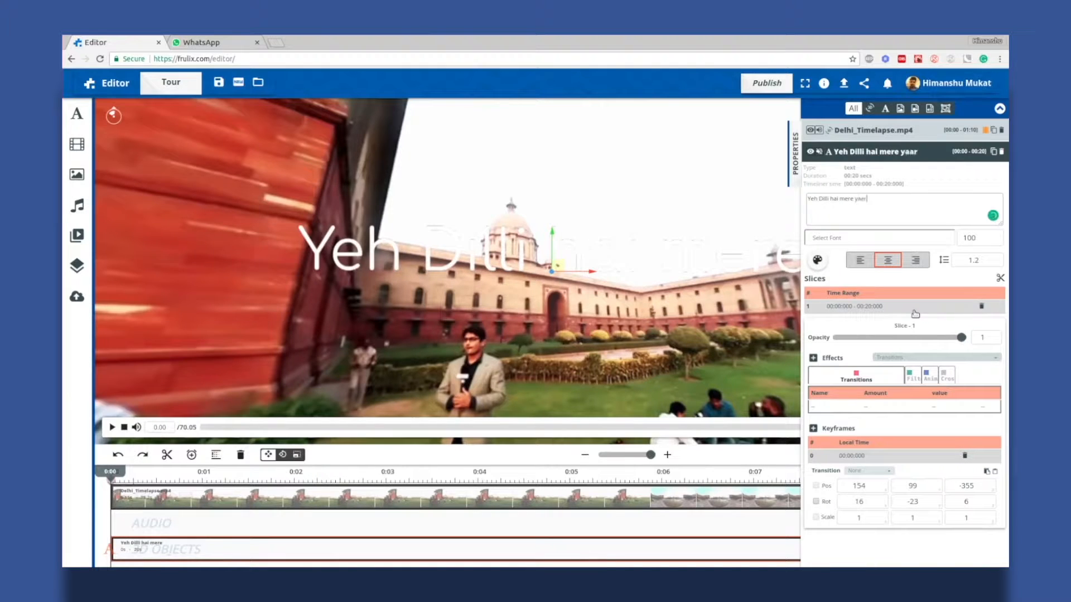
type("aar")
left_click(861, 239)
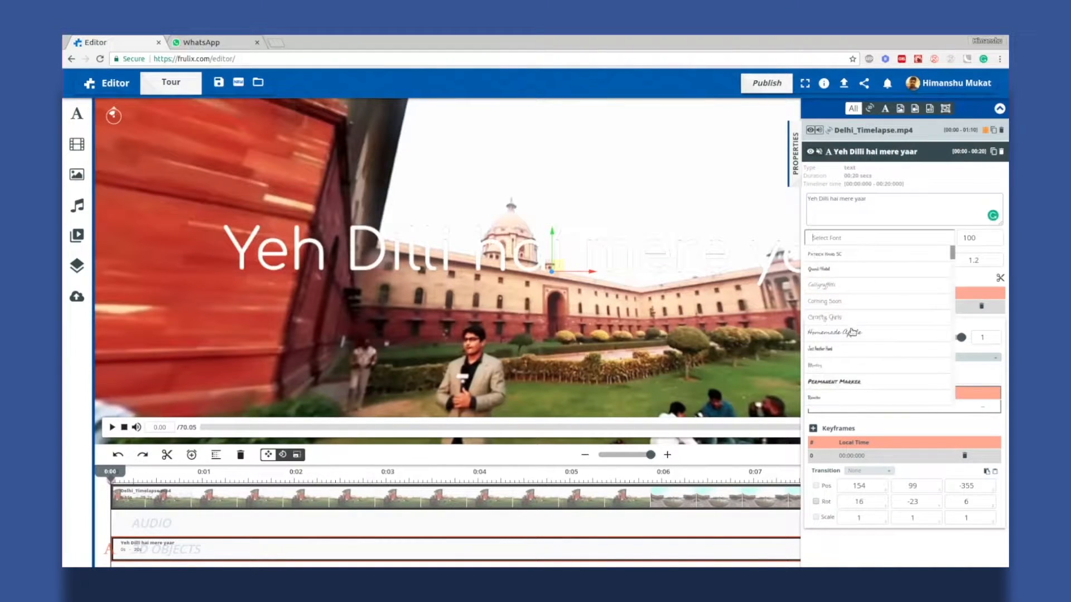
scroll(836, 363, "down", 2)
left_click(825, 388)
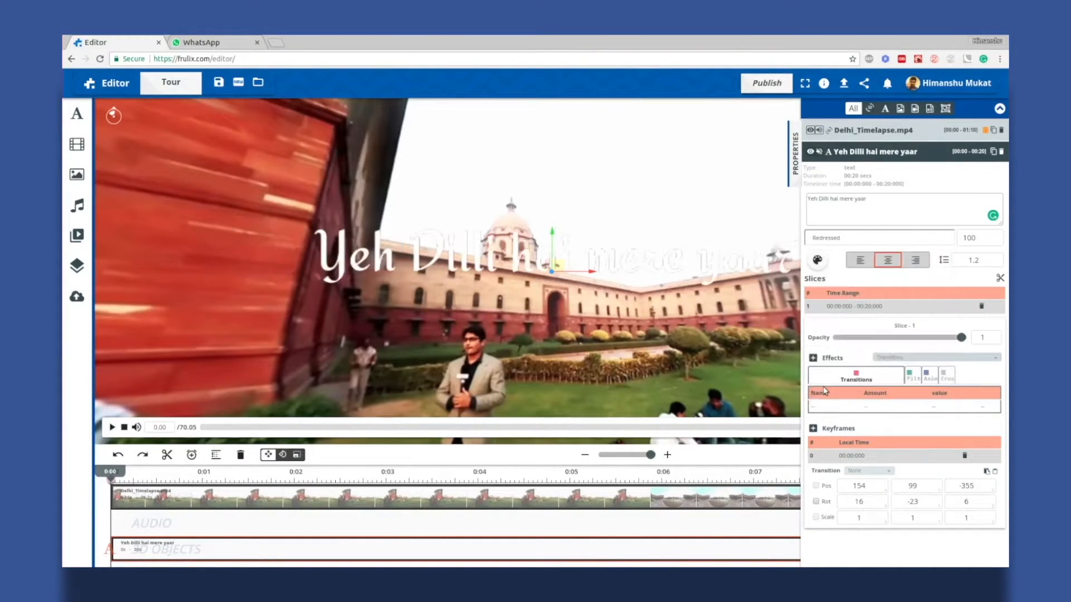
Nudge the text up-left over the building, make it crimson, and split the clip at 5.35 s
left_click_drag(557, 267, 502, 226)
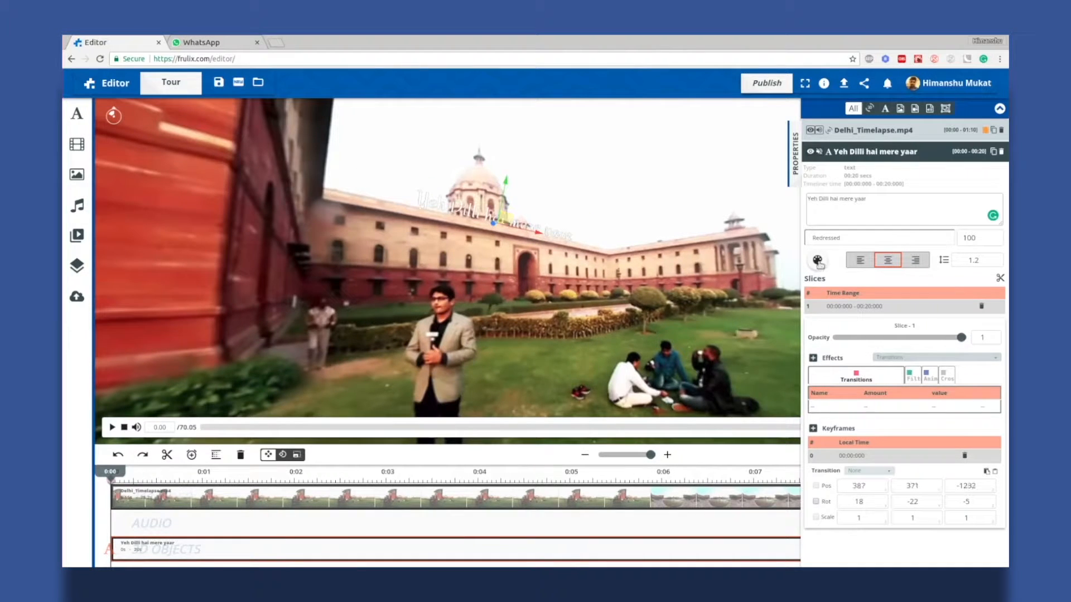
left_click(817, 259)
left_click_drag(546, 292, 514, 277)
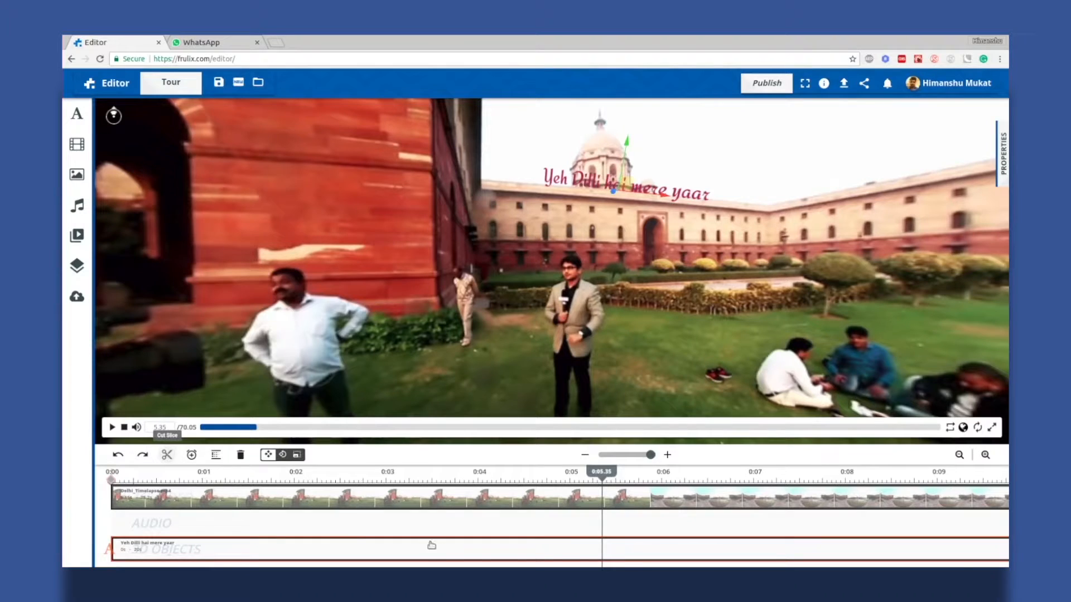
left_click(602, 551)
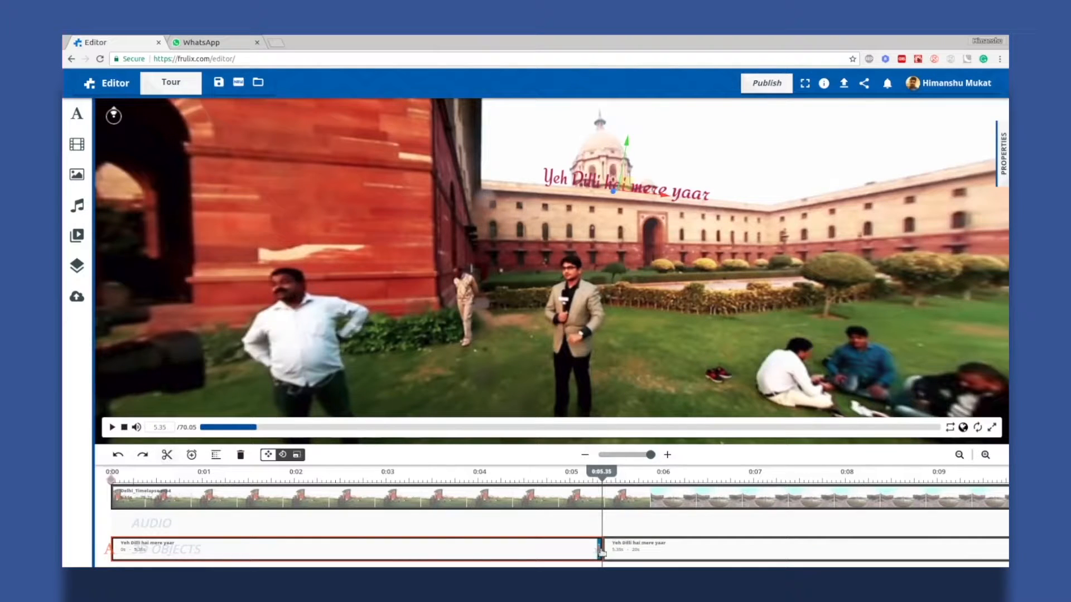
Delete the 5.35–20 s text clip and add a keyframe, with the playhead at about 0:05.33
right_click(627, 550)
left_click(651, 541)
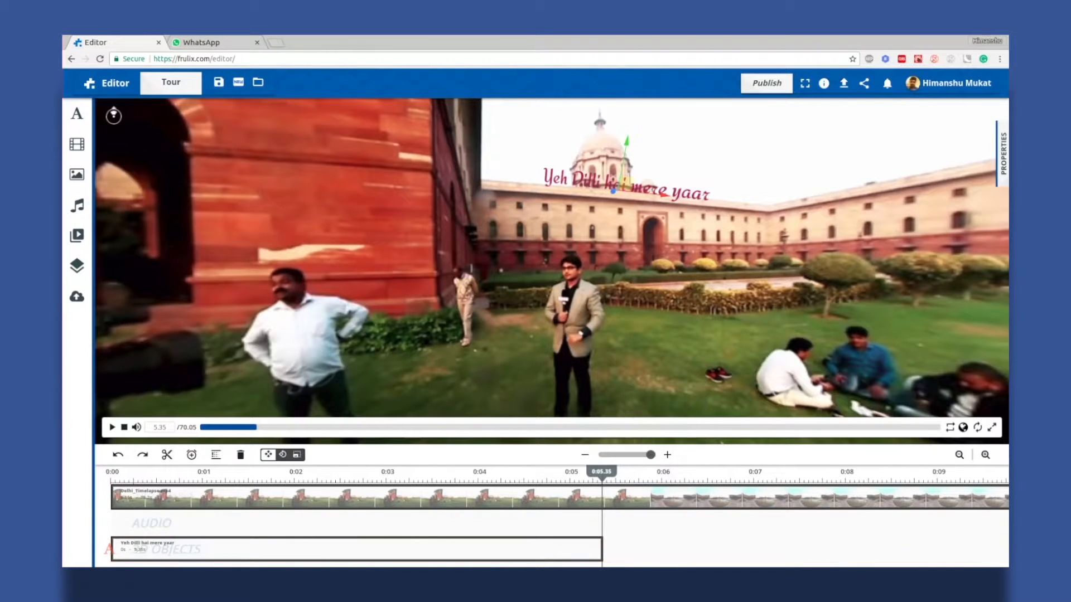
left_click(582, 553)
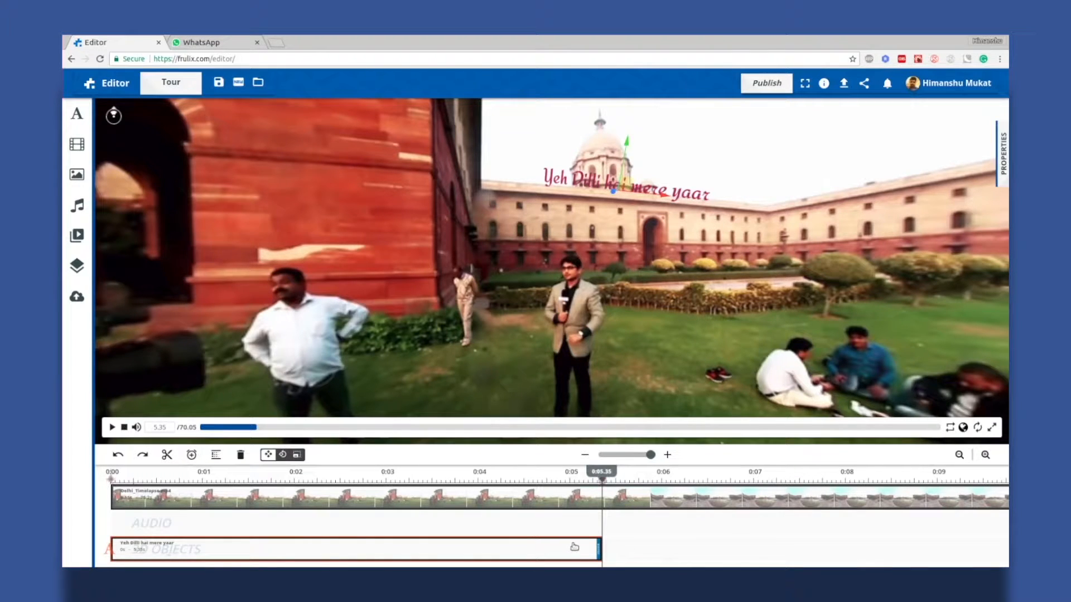
key("k")
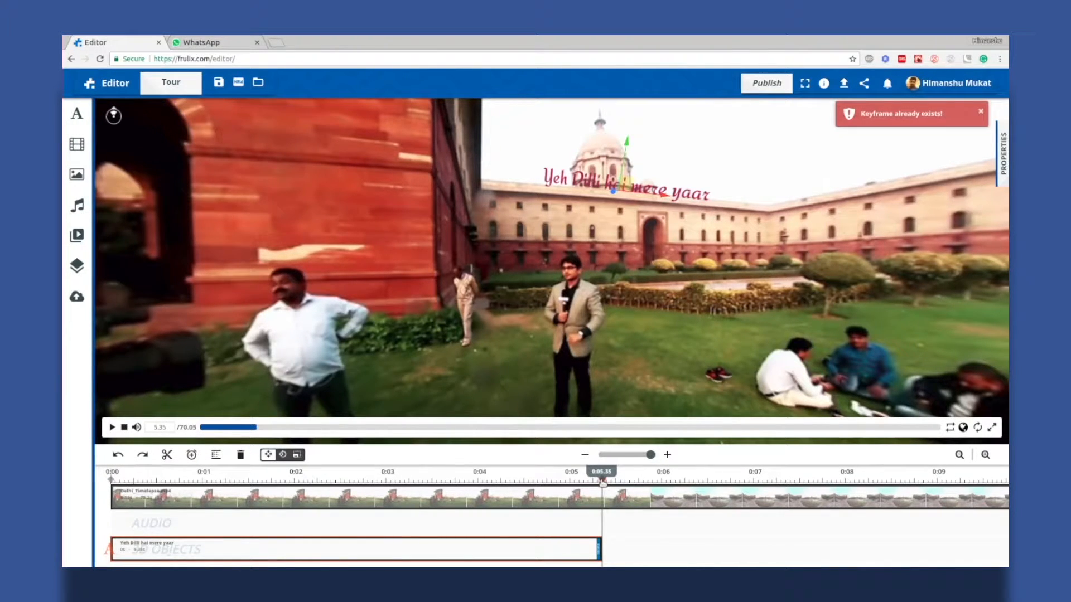
left_click(603, 483)
left_click(593, 483)
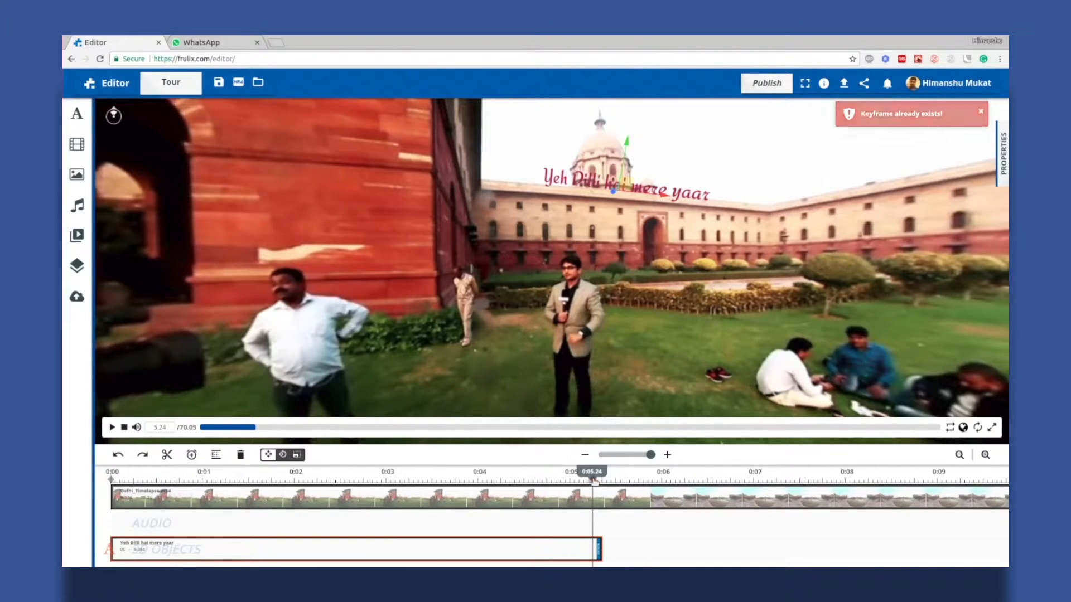
left_click(599, 482)
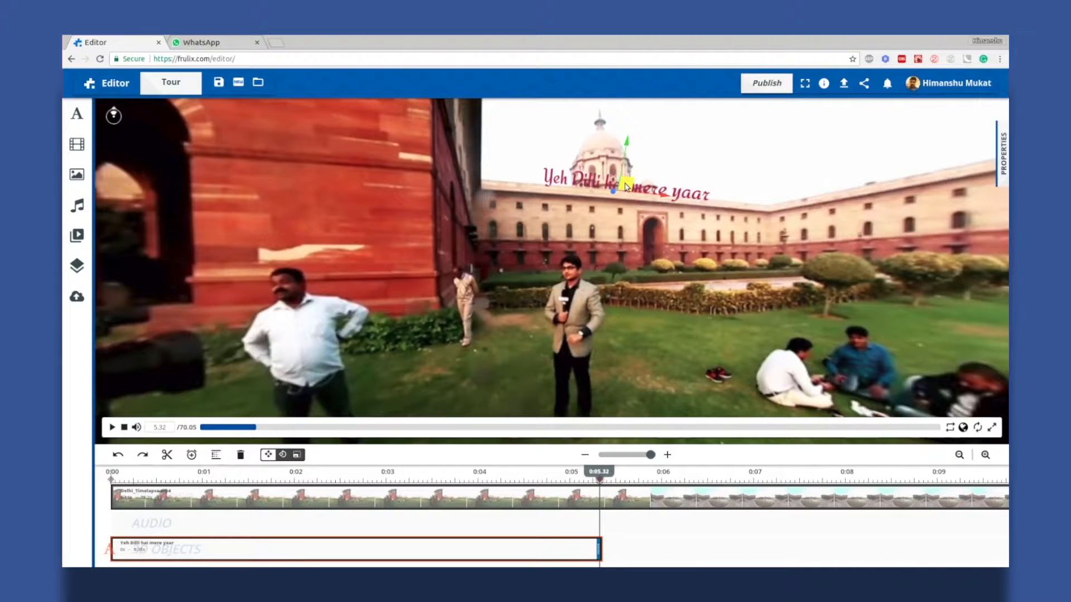
Raise the text to the top of the scene, tilt it, and bring up the clip's transitions
left_click_drag(627, 187, 530, 120)
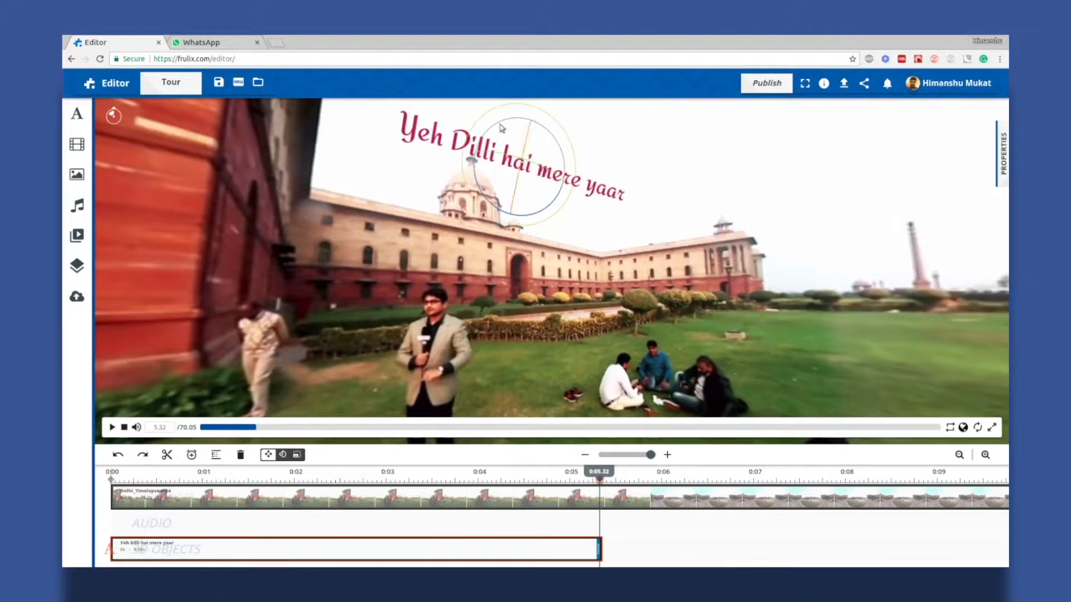
mouse_move(518, 162)
left_mouse_down()
mouse_move(541, 144)
mouse_move(525, 155)
left_mouse_up()
key("w")
key("e")
key("w")
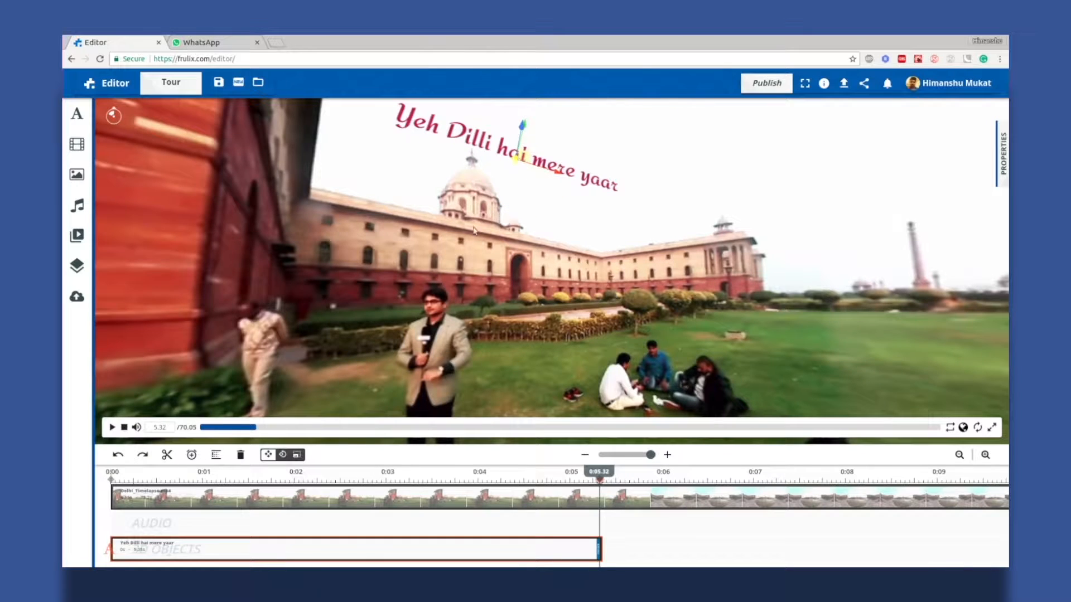
right_click(466, 558)
left_click(494, 457)
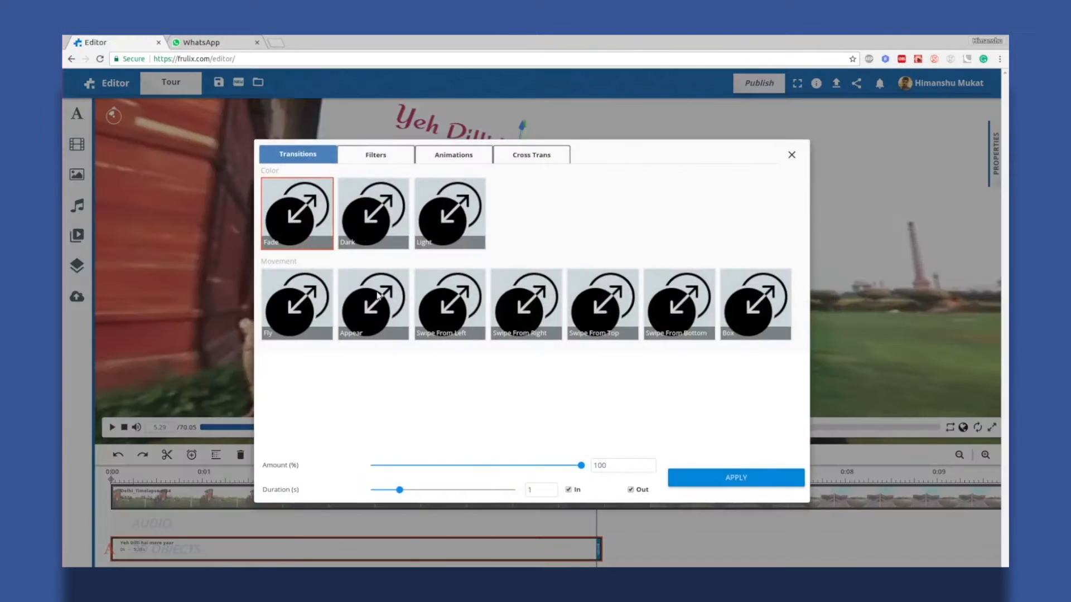
Apply a Fade in-and-out transition to the 'Yeh Dilli hai mere yaar' clip
left_click(737, 477)
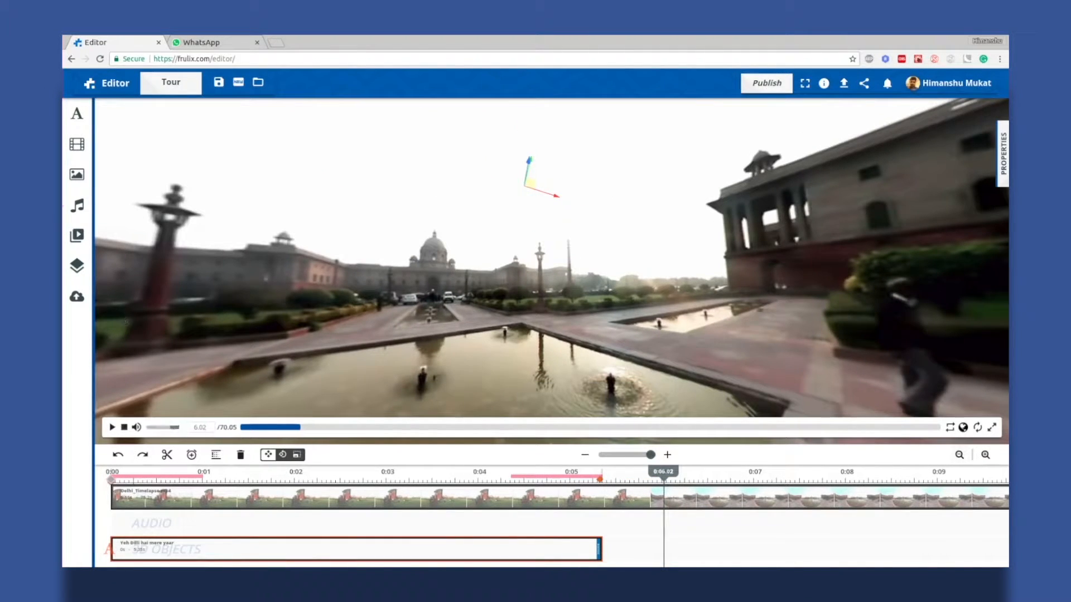
left_click(74, 120)
Add a new 2D text overlay reading 'Kar ishq mohabbat pyar'
left_click(131, 195)
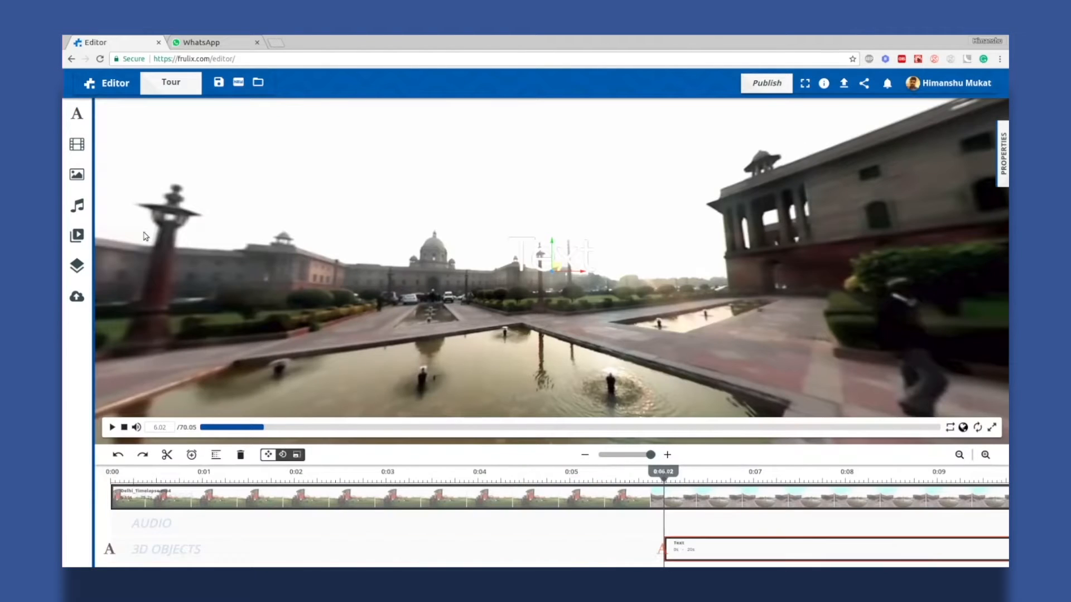
left_click_drag(383, 335, 416, 347)
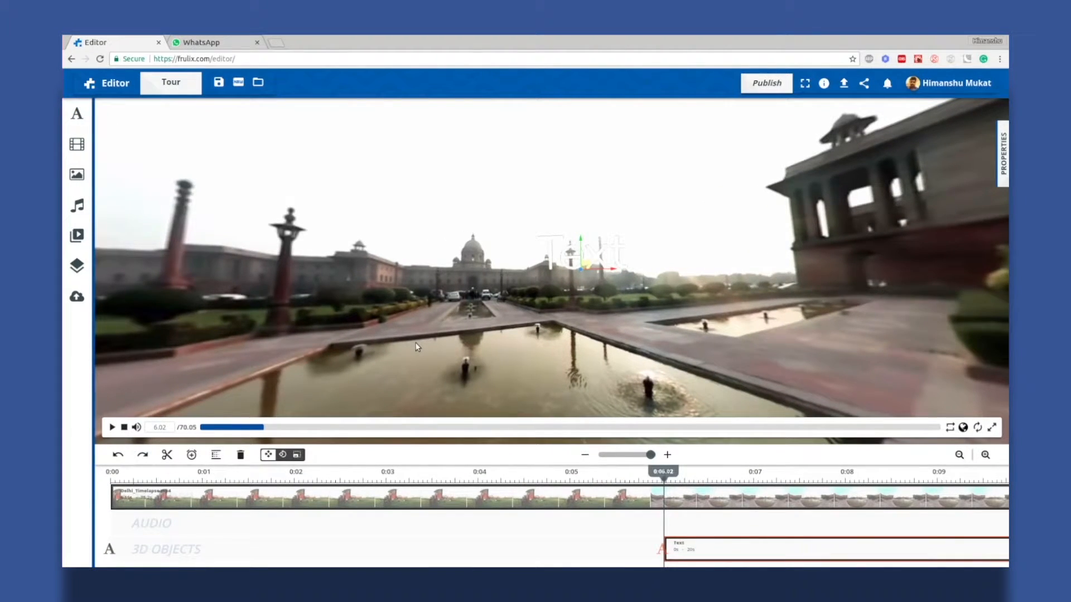
left_click(1004, 159)
left_click(888, 177)
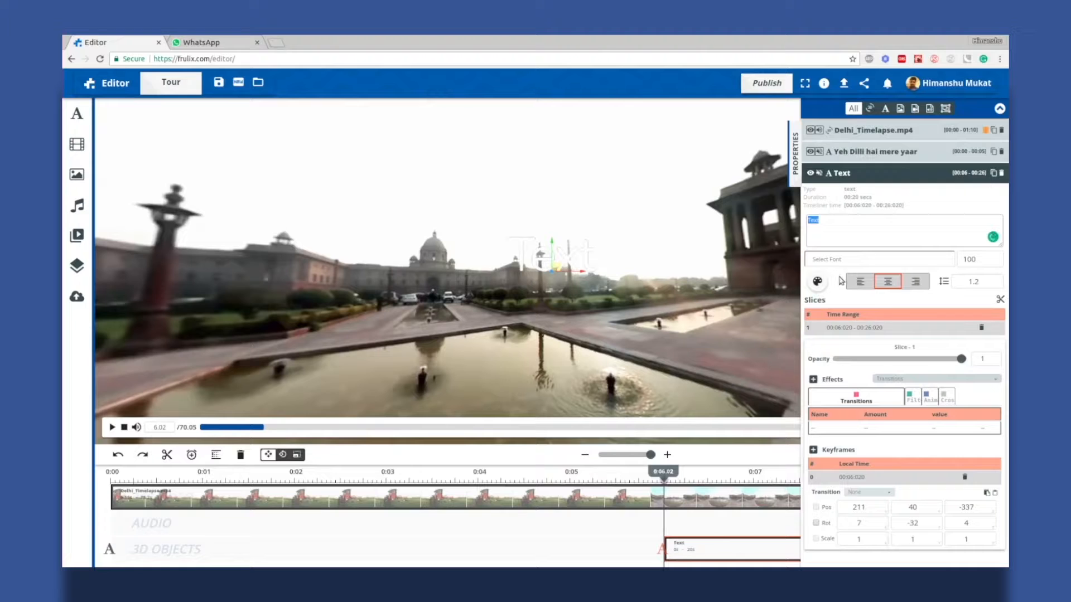
key("BackSpace")
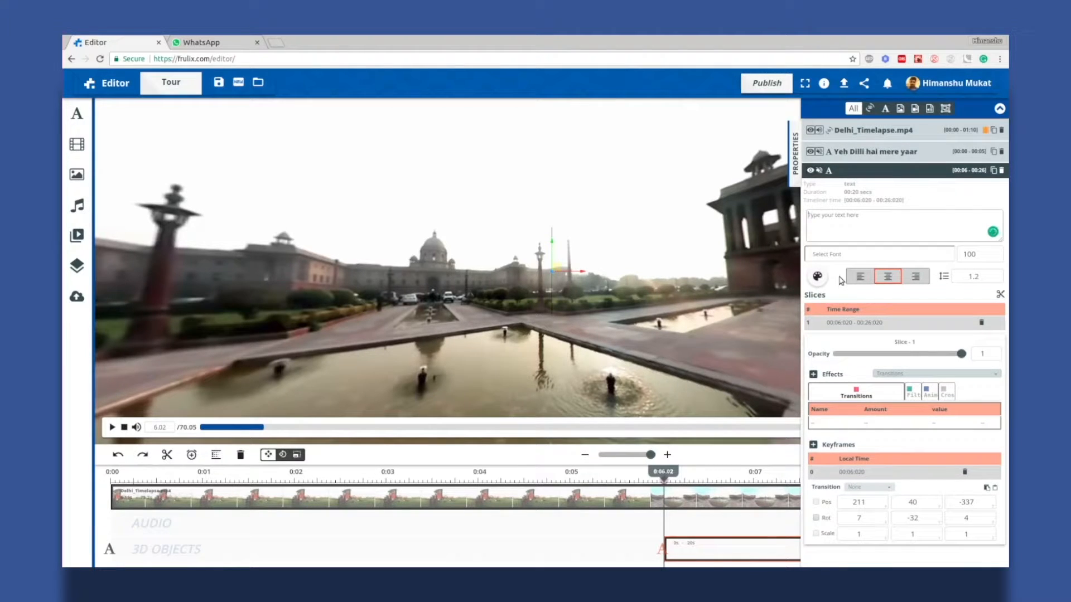
type("Kar ishq mohabbat pyar")
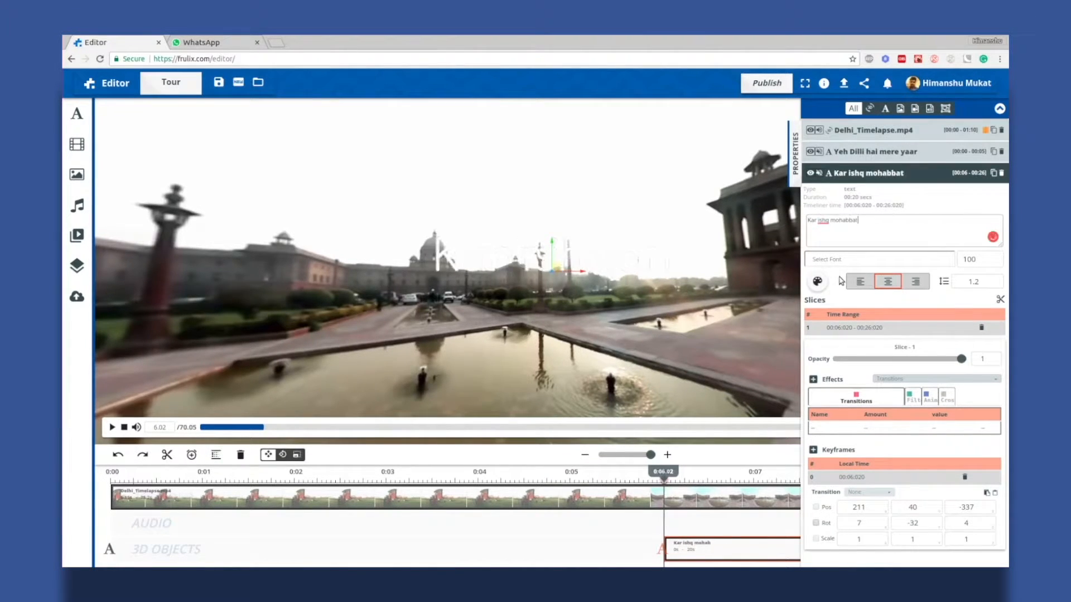
Set the new text to the Redressed font in crimson
left_click(844, 259)
scroll(859, 279, "down", 2)
left_click(870, 289)
left_click(819, 282)
left_click(560, 266)
left_click(818, 281)
left_click(570, 266)
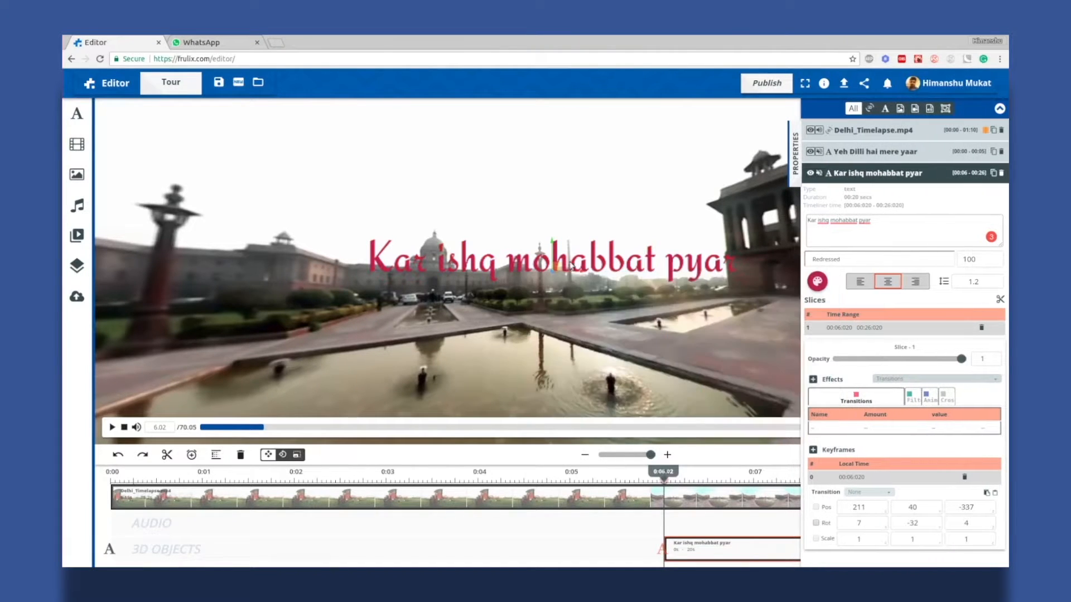
Place the text farther back over the pool, facing the camera, and preview playback
left_click_drag(571, 279, 430, 309)
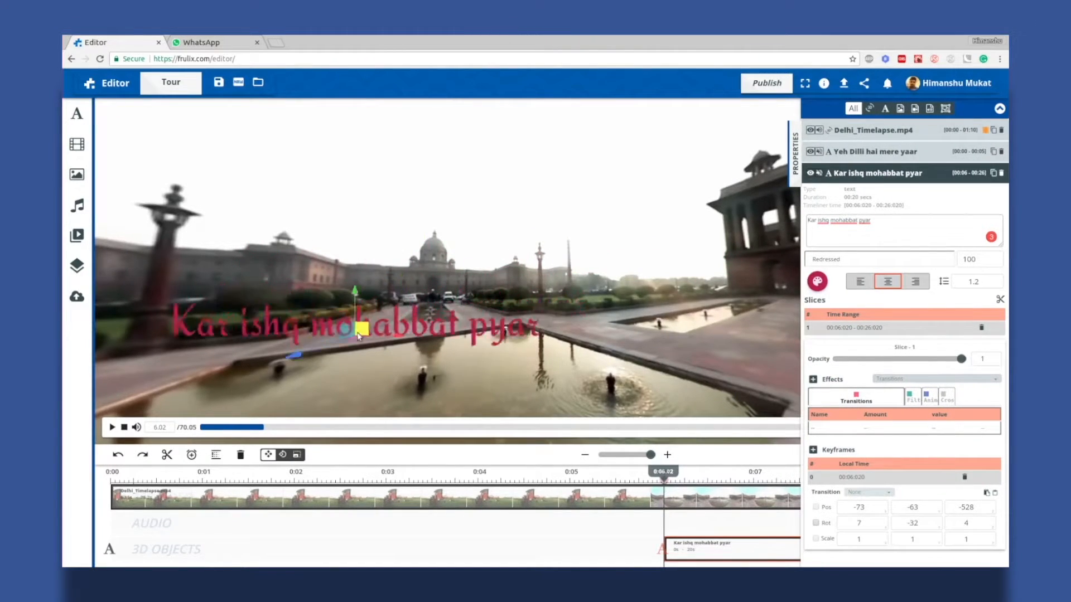
left_click_drag(509, 301, 547, 286)
left_click_drag(591, 315, 457, 294)
left_click_drag(521, 326, 509, 329)
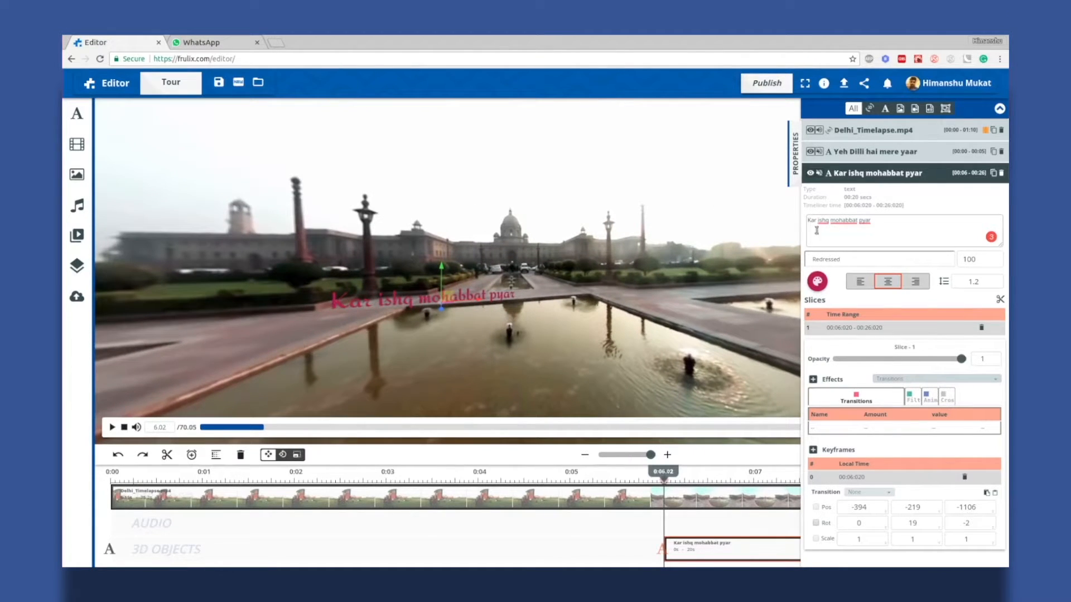
left_click(795, 154)
key("space")
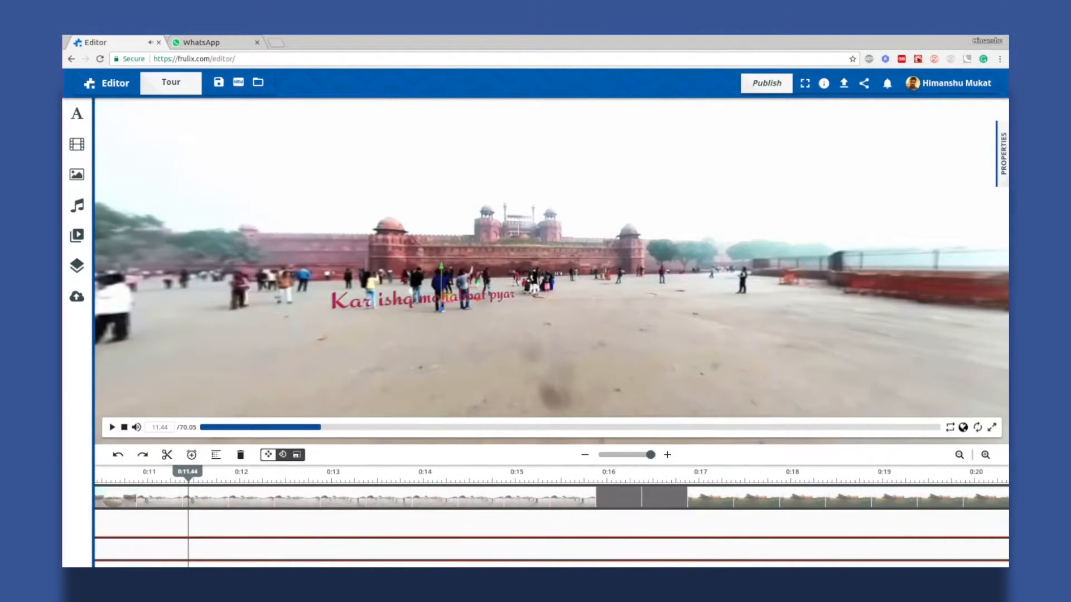
key("space")
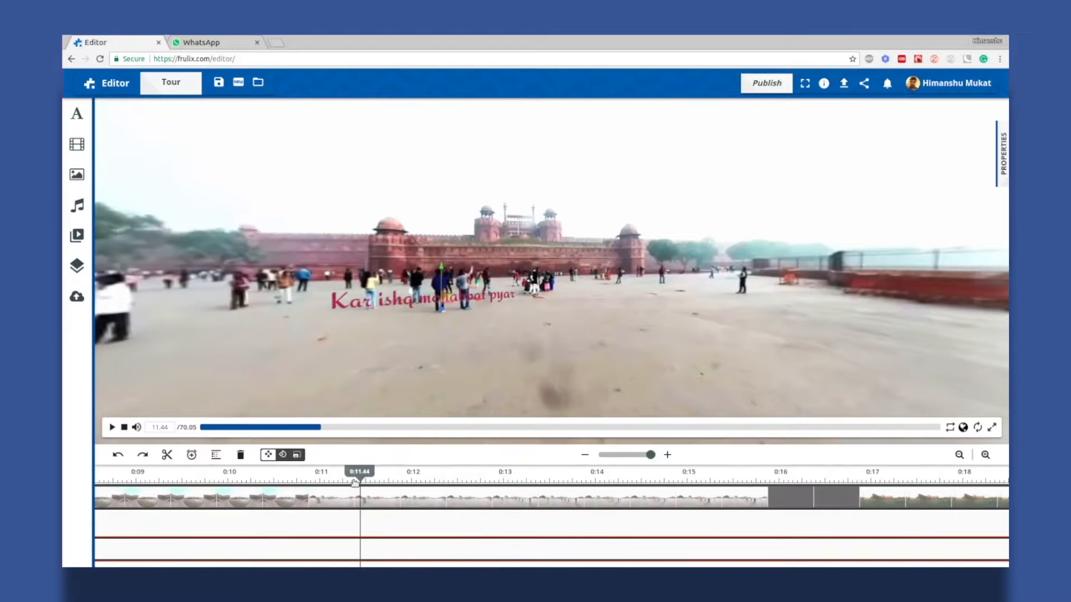
Split the text clip at 0:11, delete the tail, and move the text onto the road
left_click(166, 454)
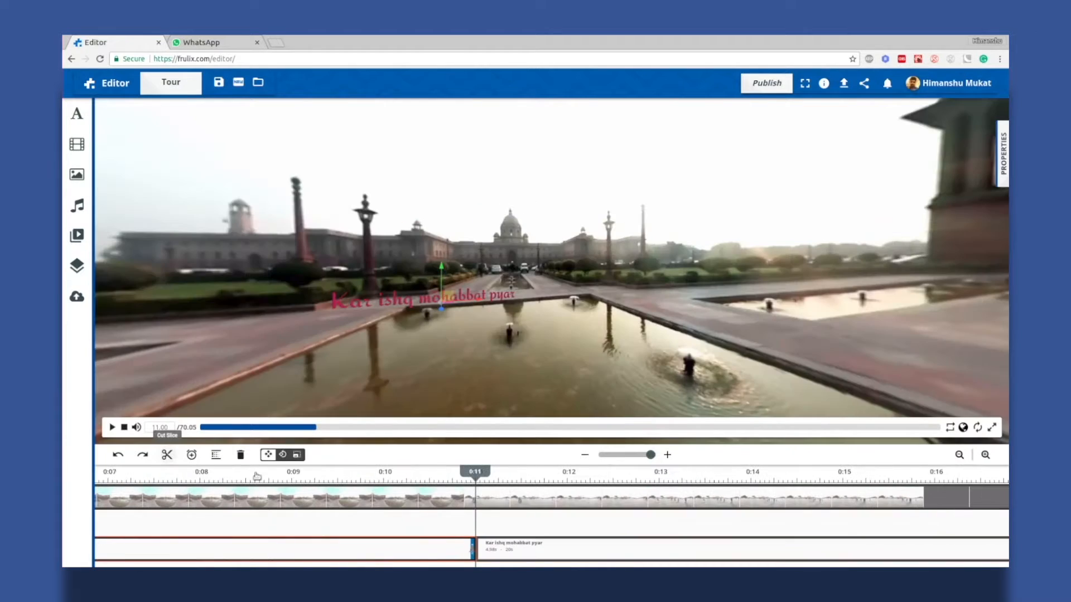
right_click(509, 549)
left_click(535, 544)
left_click(466, 549)
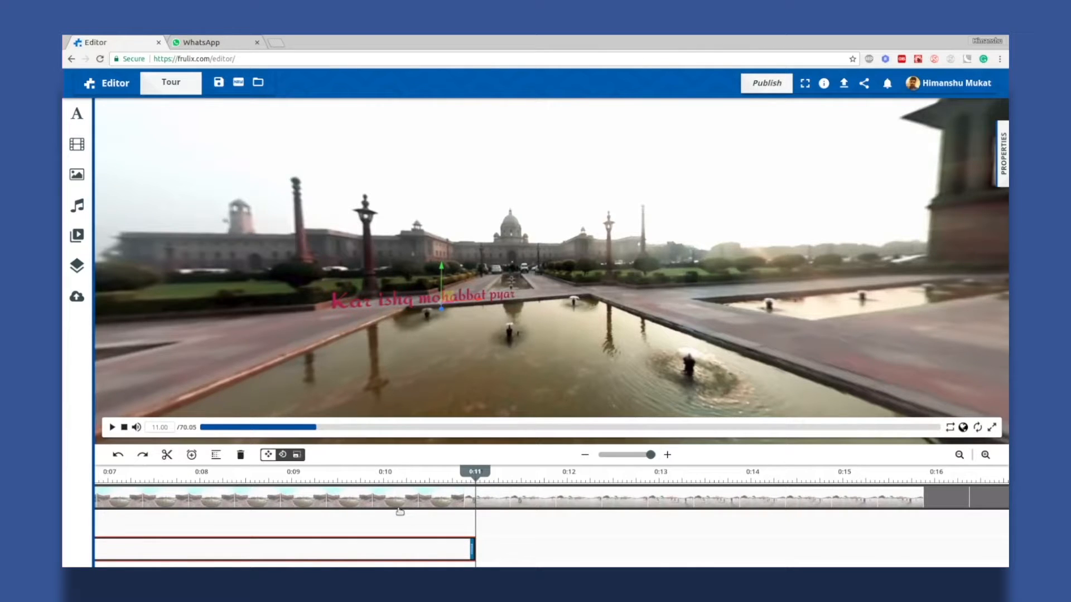
left_click_drag(447, 296, 571, 296)
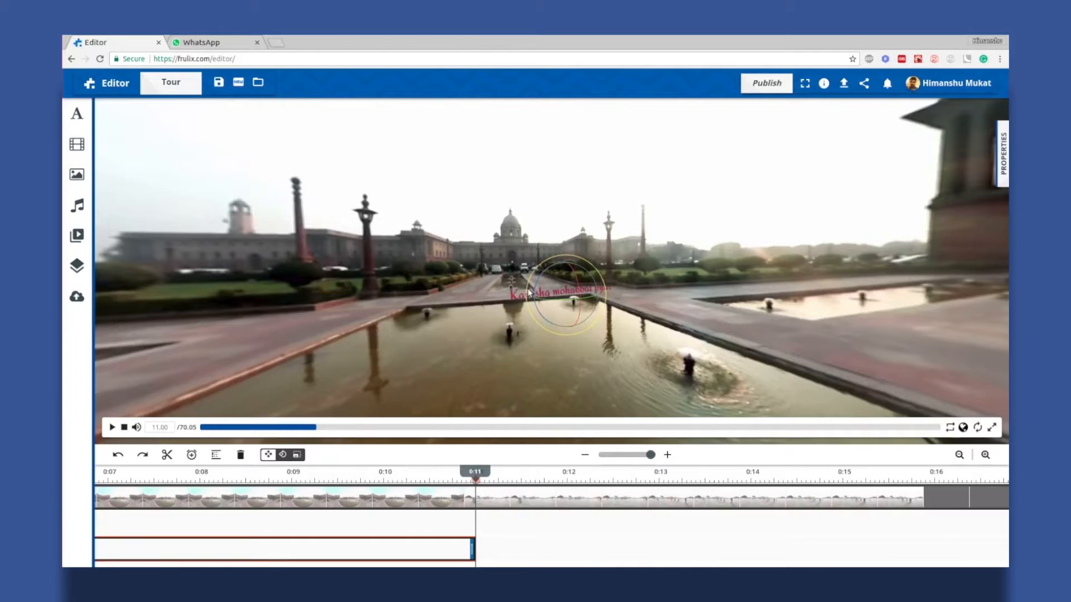
Apply the transition effects to the 'Kar ishq mohabbat pyar' clip
right_click(427, 548)
left_click(461, 449)
left_click(736, 478)
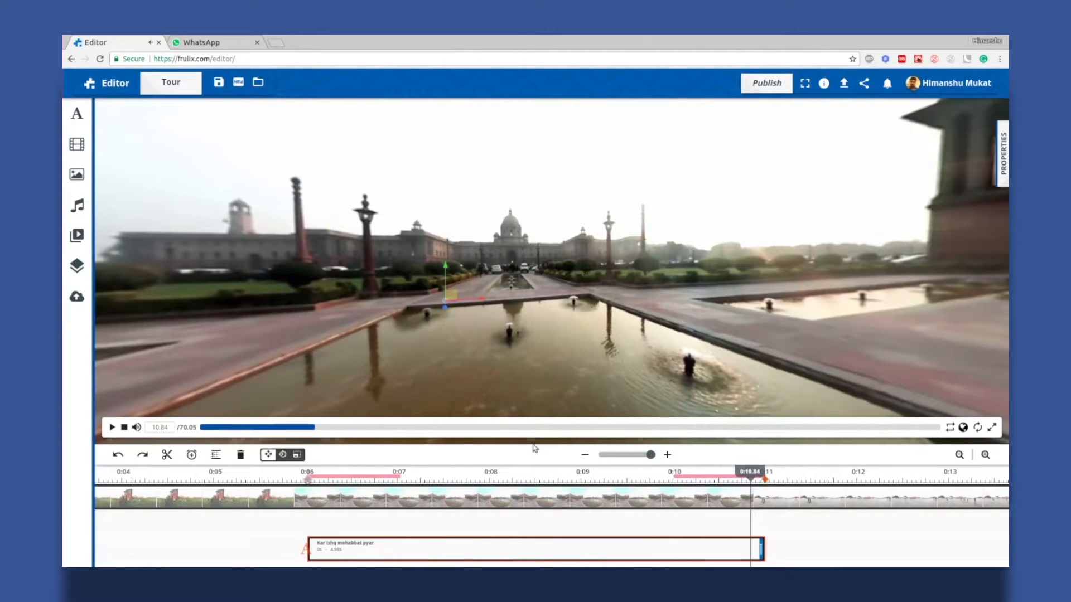
Add a text overlay at 0:11.25 reading 'Dilli!'
key("Right")
key("Right")
key("Right")
key("Right")
key("Right")
key("Right")
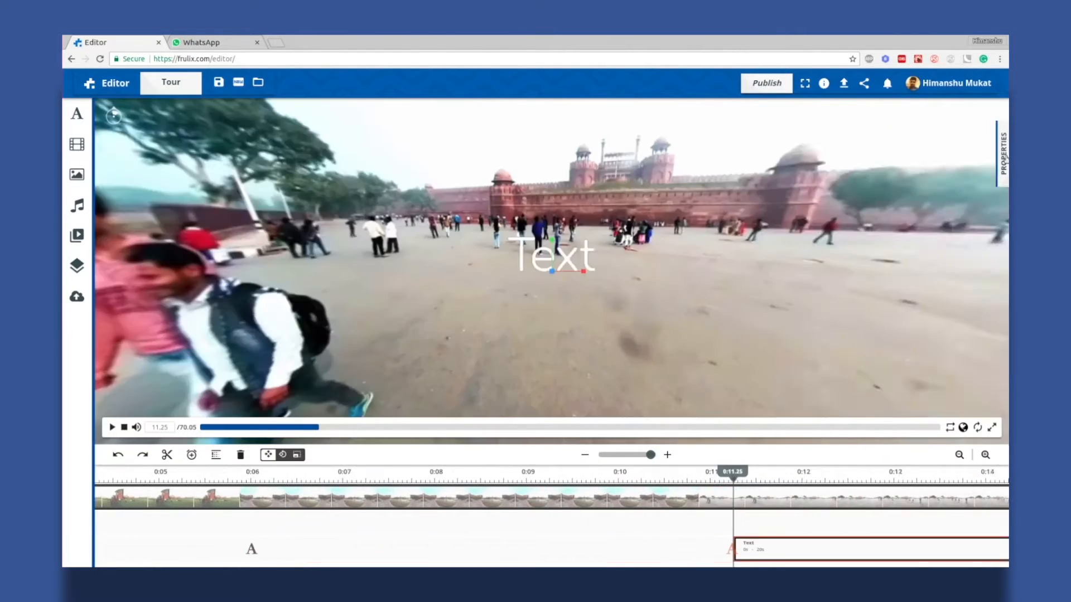
left_click(1003, 154)
left_click(888, 196)
key("ctrl+a")
type("Dilli!")
Give 'Dilli!' a script font and crimson colour
left_click(918, 280)
scroll(858, 383, "down", 1)
left_click(826, 435)
left_click(818, 305)
left_click(547, 439)
left_click(795, 153)
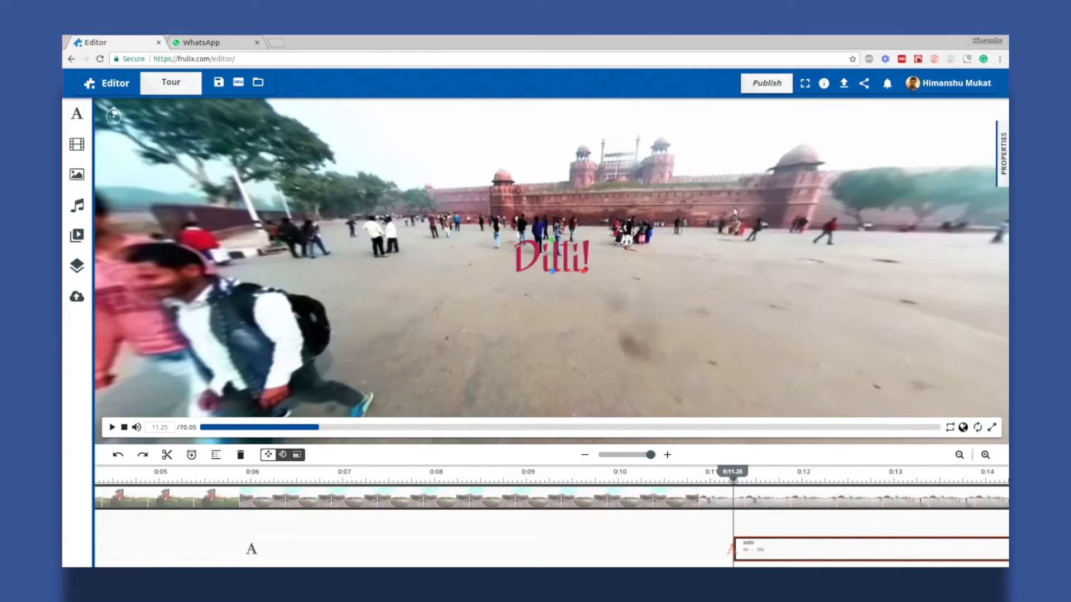
Lay 'Dilli!' flat on the ground in front of the Red Fort, playhead at 0:11.75
left_click_drag(522, 268, 607, 306)
key("e")
key("w")
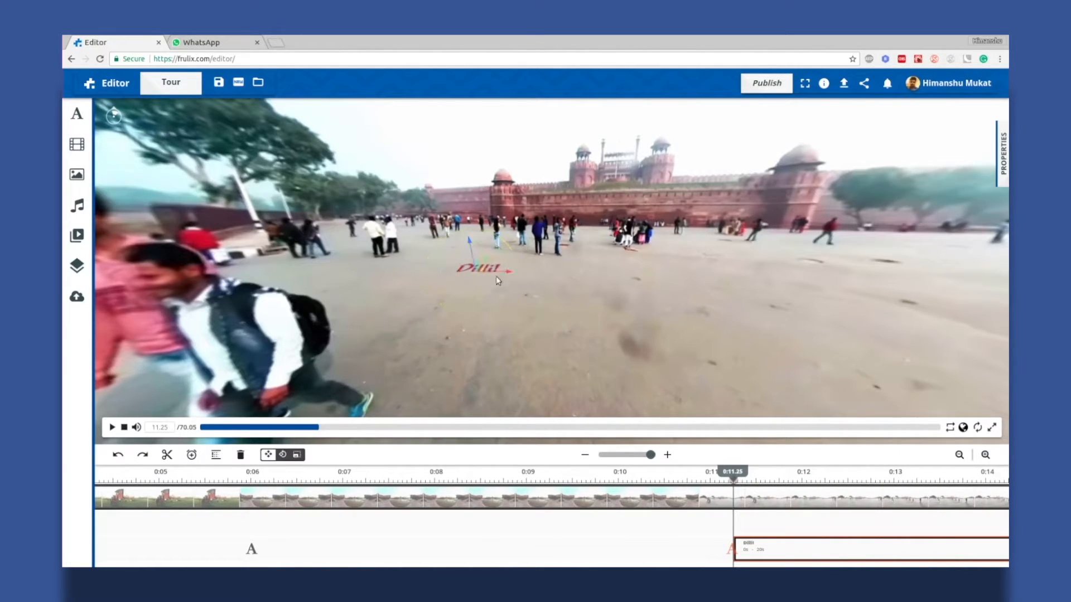
left_click_drag(498, 280, 479, 273)
left_click_drag(480, 273, 463, 267)
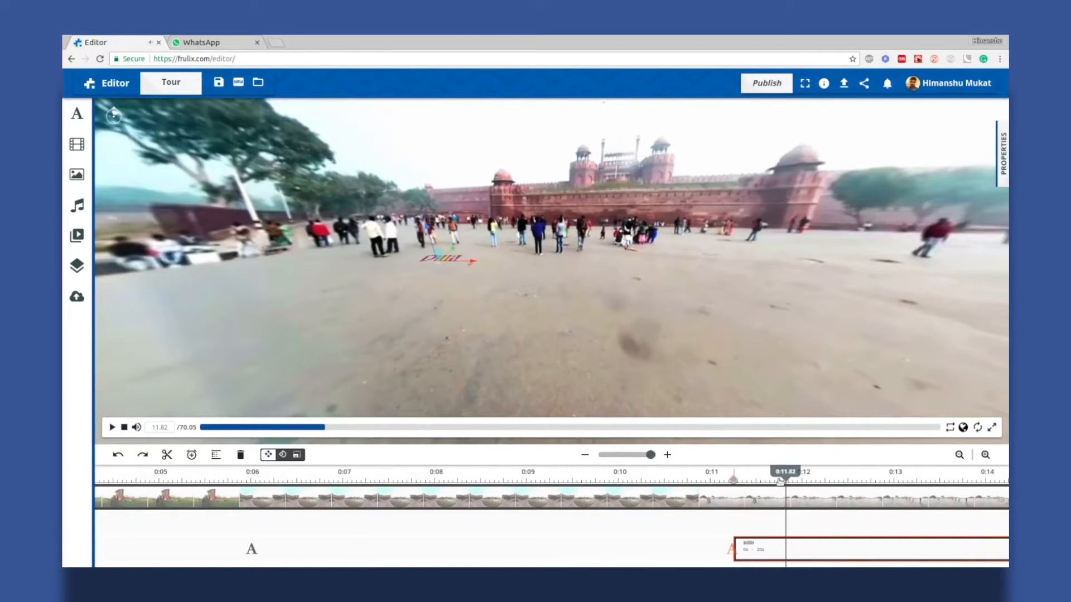
left_click_drag(785, 483, 779, 483)
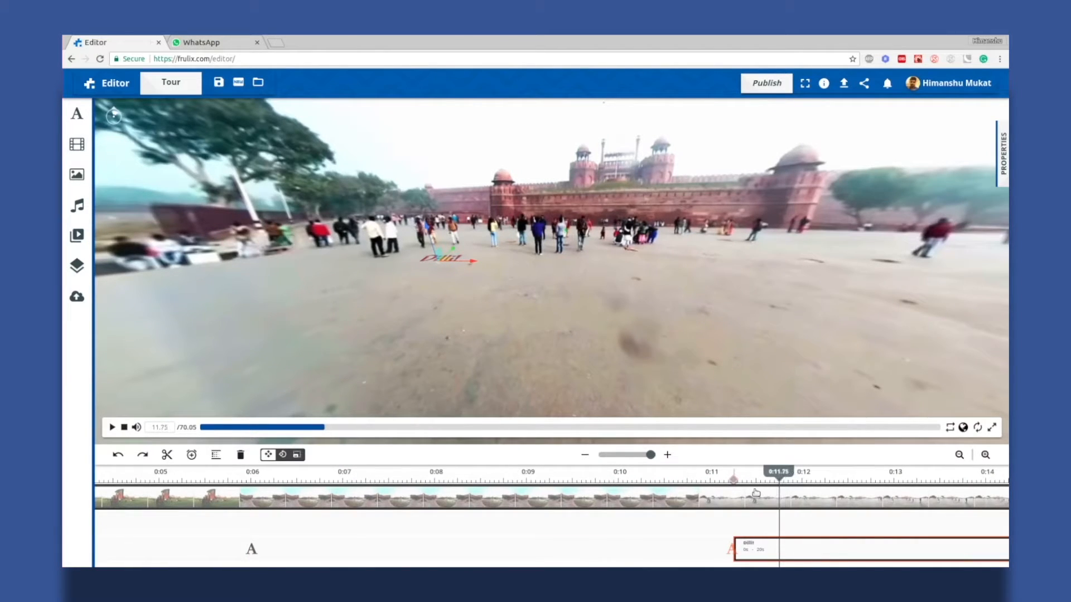
Keyframe 'Dilli!' at 0:11.75 and 0:12, moving it down, right and nearer along the ground
left_click(198, 461)
left_click_drag(446, 259, 450, 280)
key("e")
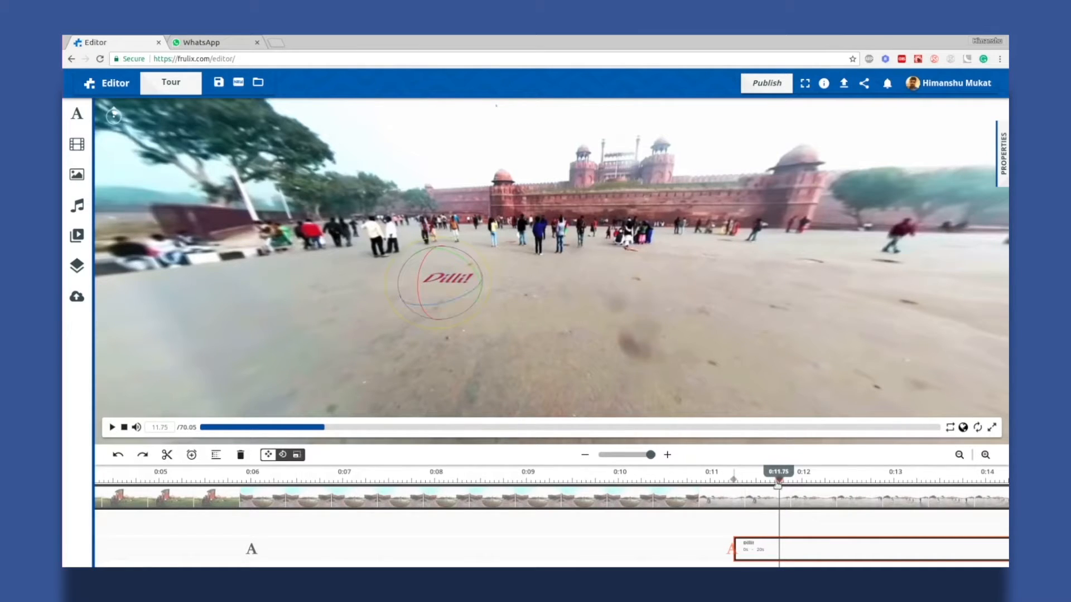
left_click(802, 479)
key("w")
left_click_drag(449, 280, 465, 287)
key("e")
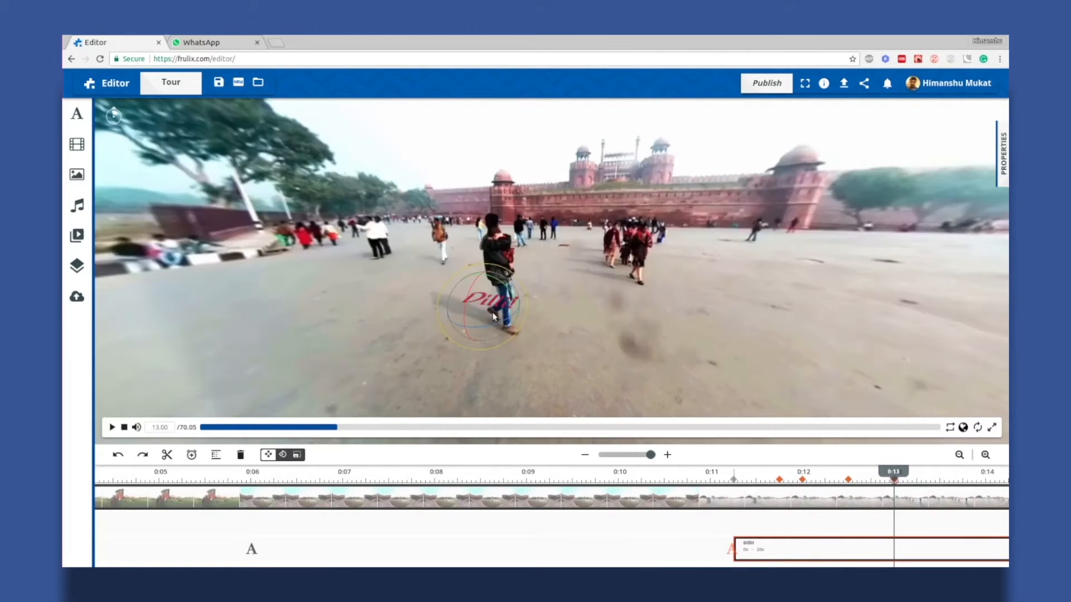
key("w")
left_click_drag(494, 303, 569, 323)
key("e")
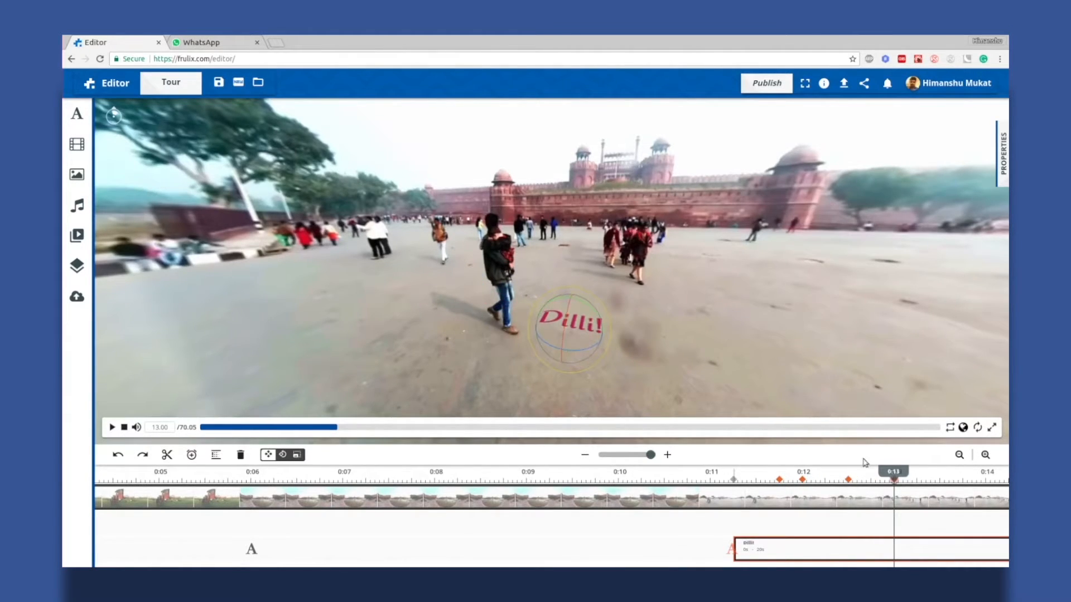
At 0:12.50 and 0:13.05, bring 'Dilli!' nearer, shift it right and rotate it on the ground
left_click(847, 478)
key("w")
left_click(897, 478)
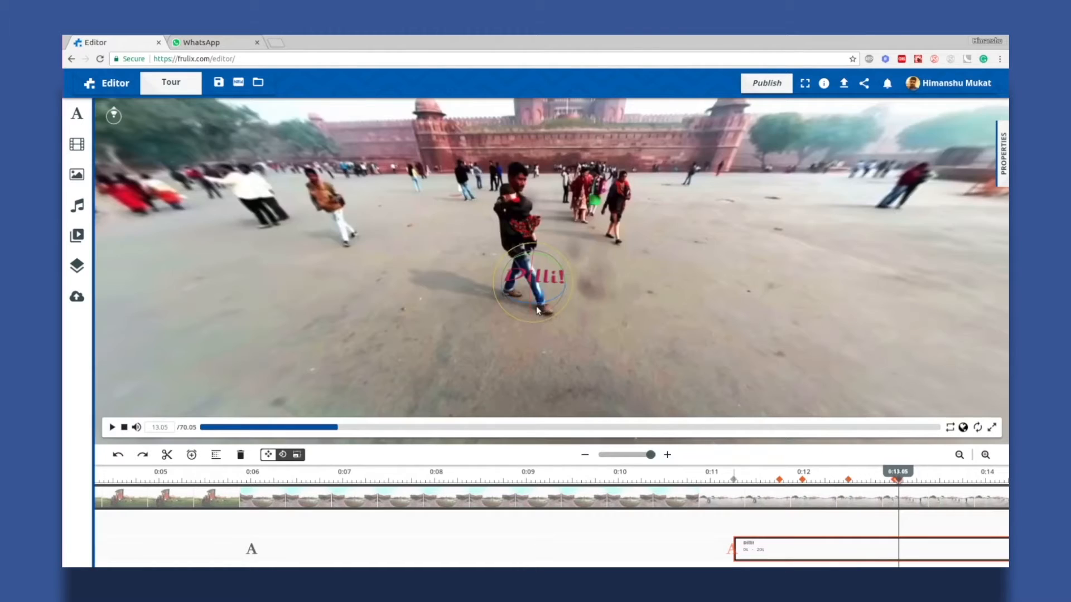
left_click_drag(533, 285, 523, 353)
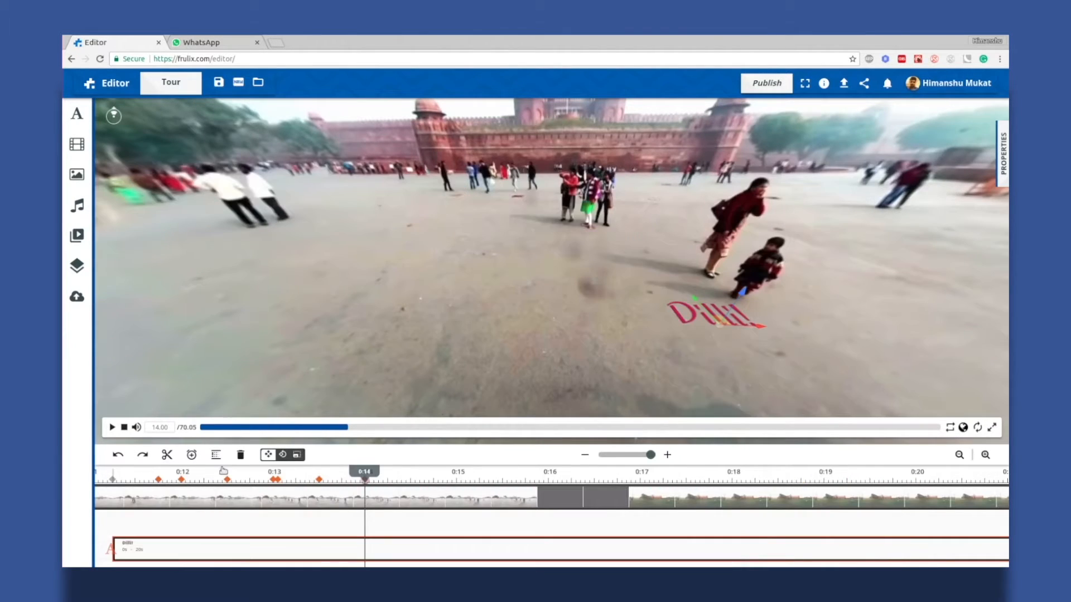
left_click_drag(726, 325, 822, 351)
key("e")
left_click_drag(750, 351, 761, 357)
left_click_drag(875, 329, 836, 313)
left_click_drag(654, 352, 591, 357)
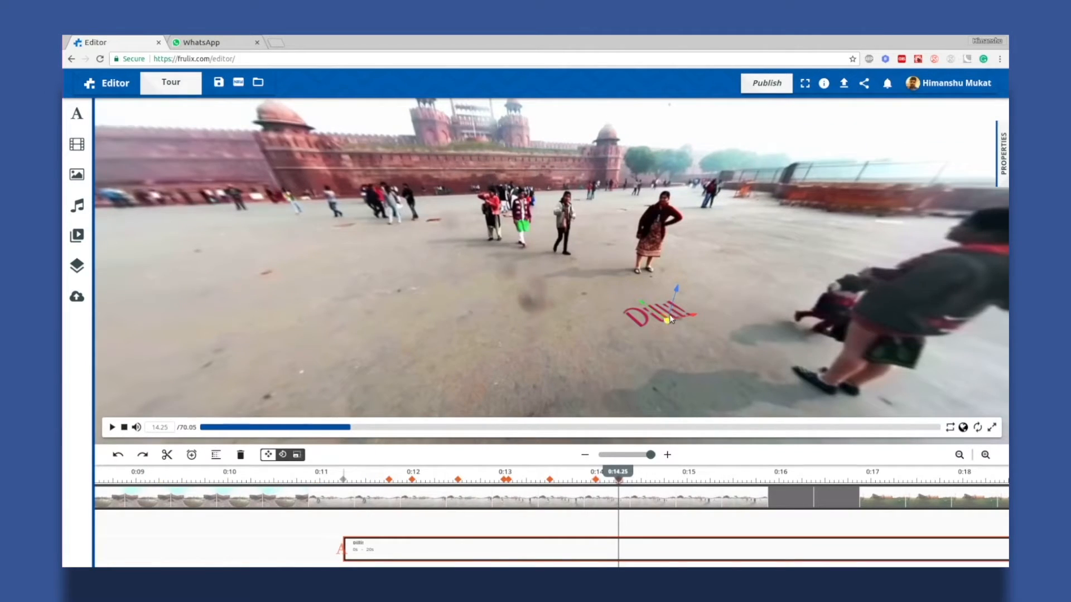
left_click_drag(671, 318, 757, 290)
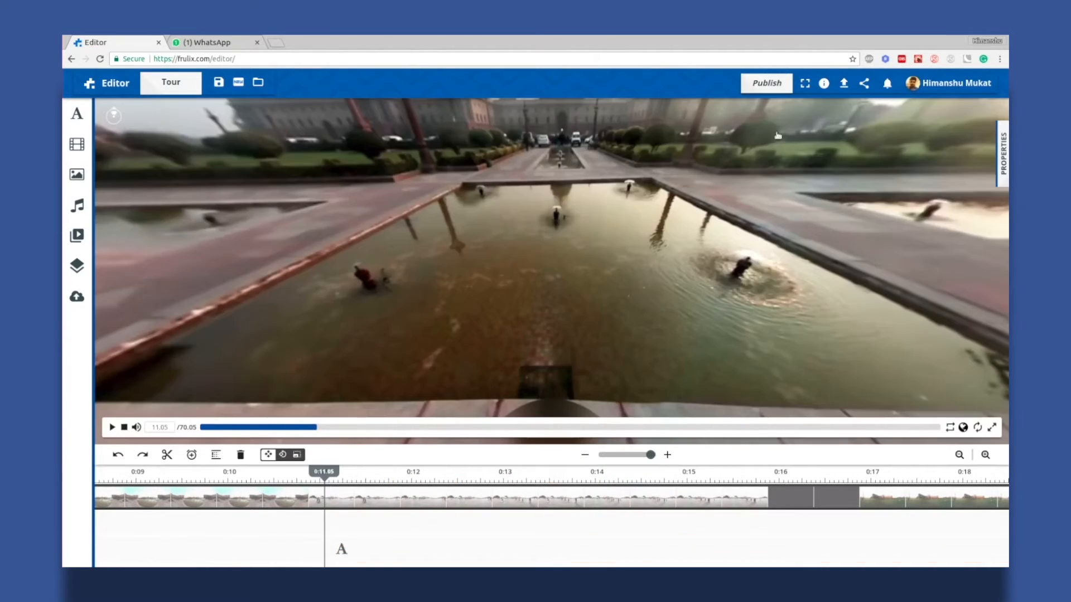
Preview the 'Dilli!' animation, then show the layer properties panel
key("space")
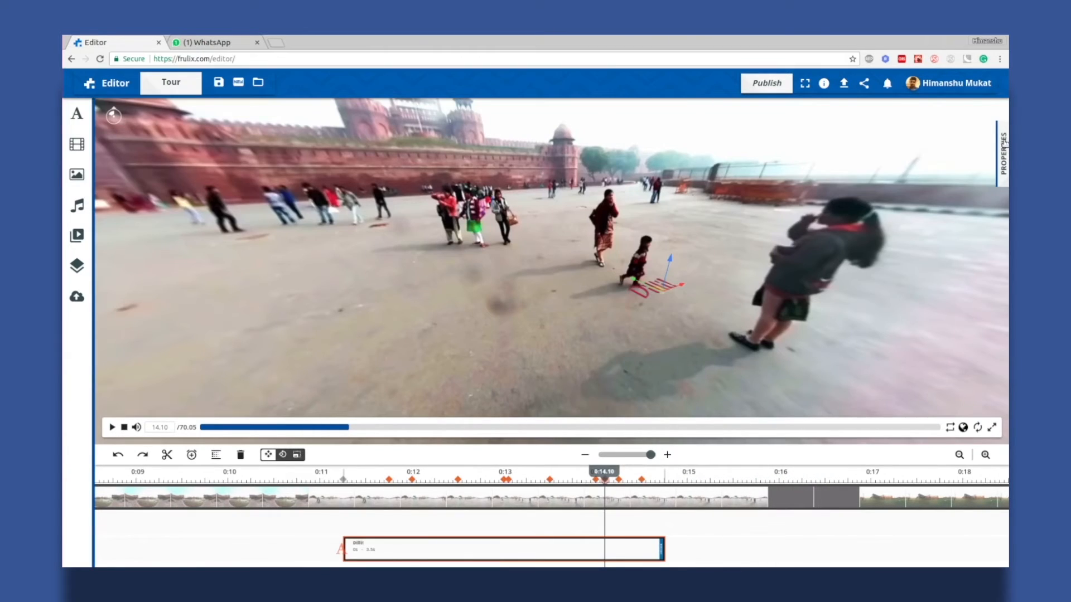
left_click(1004, 145)
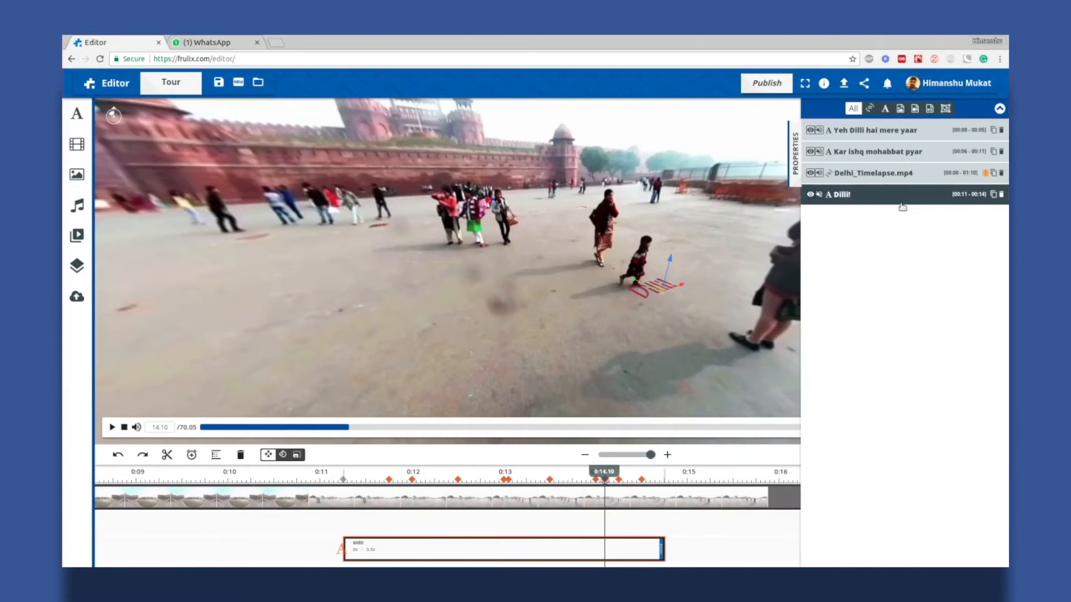
Show the 'Dilli!' layer properties and scroll down to its keyframe table
left_click(869, 204)
scroll(877, 406, "down", 3)
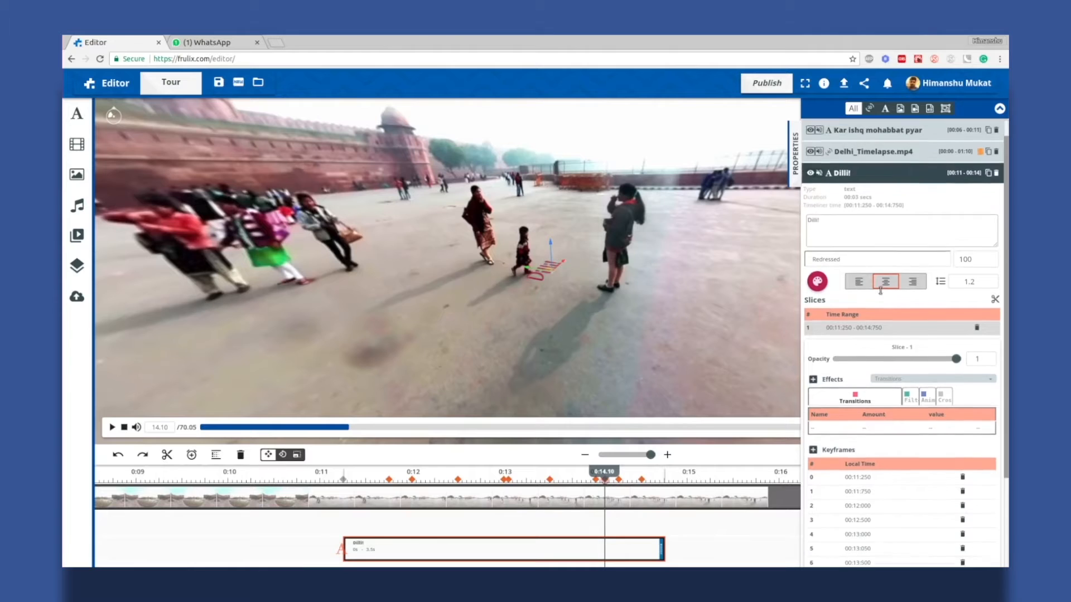
scroll(878, 406, "down", 1)
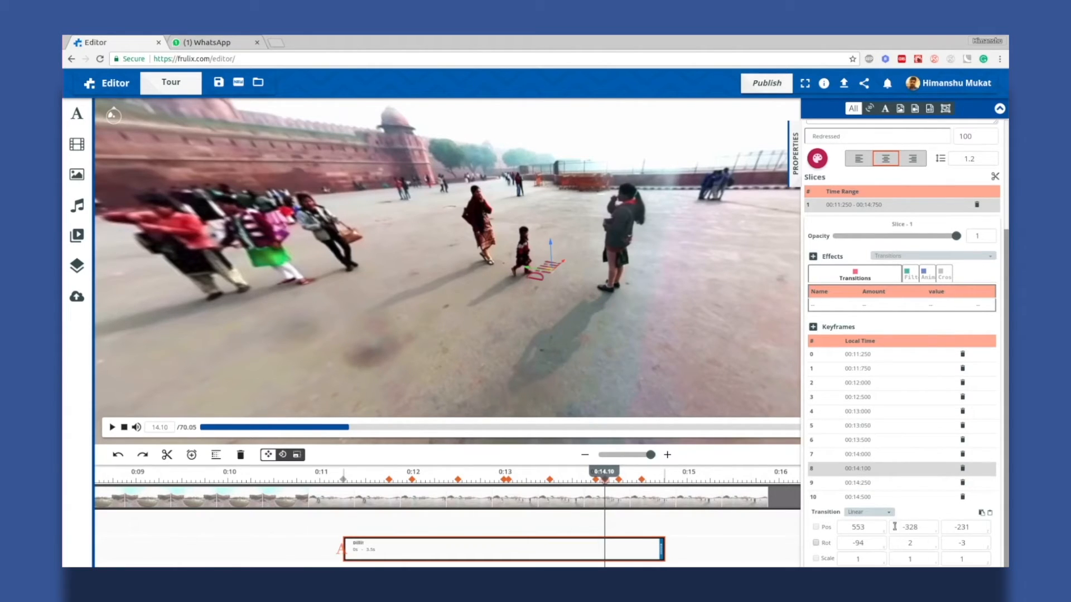
Copy the 0:14.00 keyframe's position (330, -309, -217) into the 0:14.10 keyframe
left_click(867, 457)
left_click(866, 470)
left_click(867, 456)
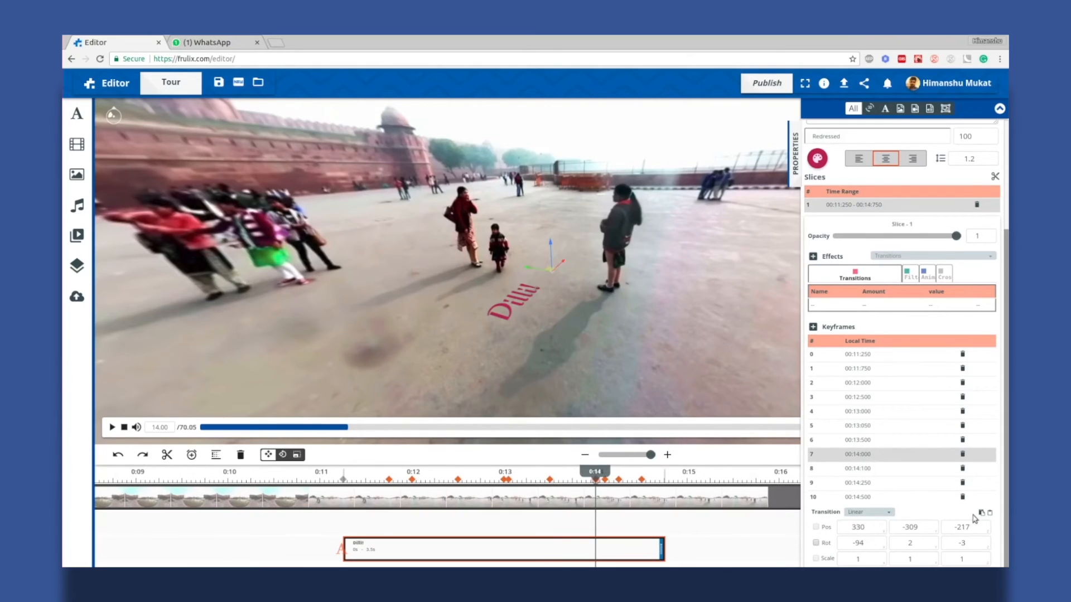
left_click(859, 470)
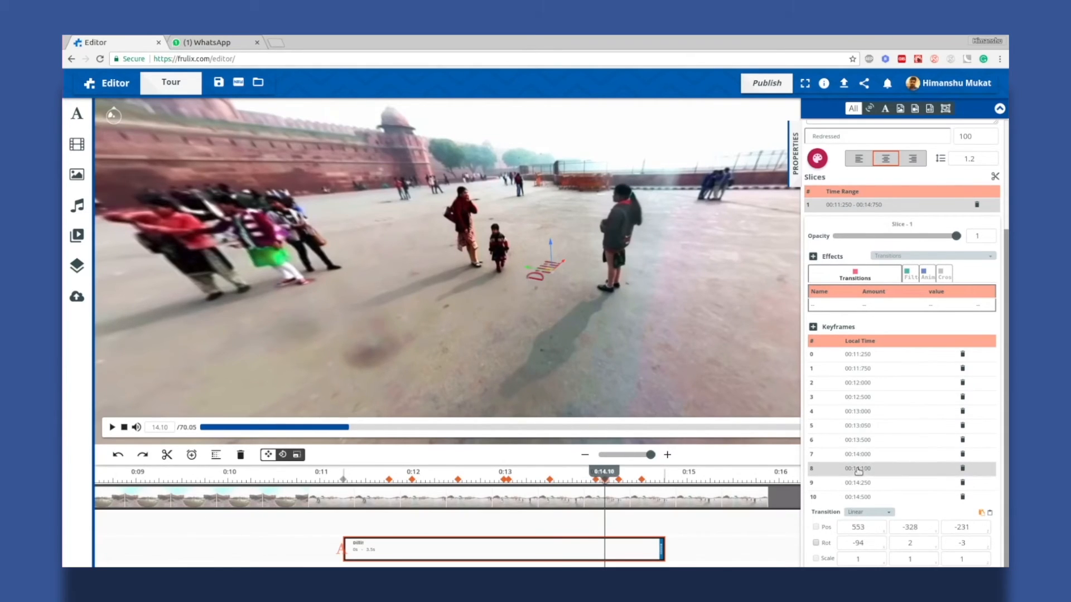
left_click(990, 513)
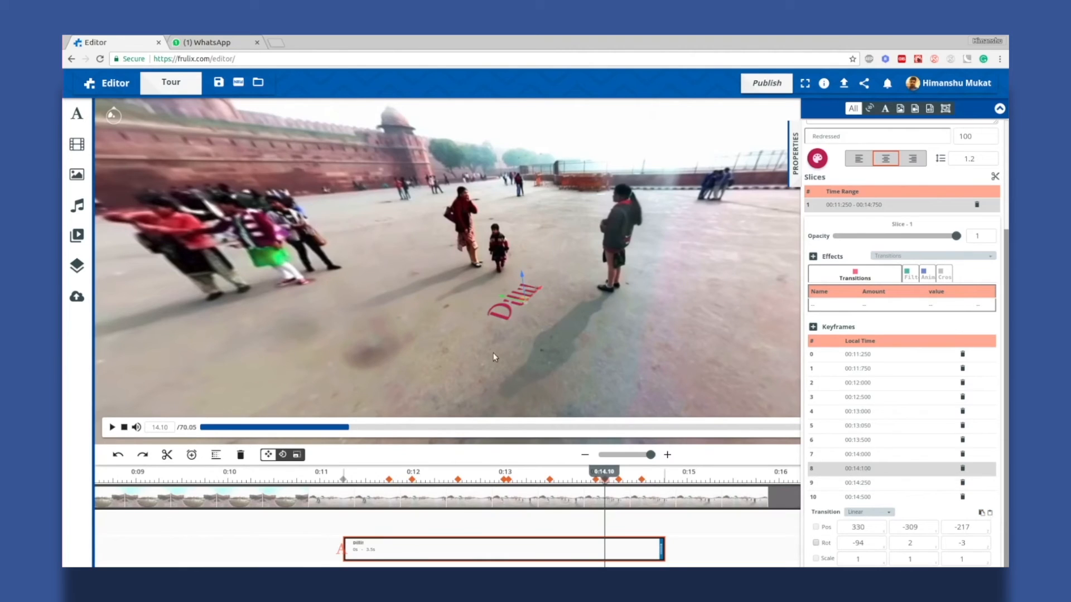
Step through the 0:14.00, 0:14.10 and 0:14.25 keyframes to verify the positions
left_click(595, 481)
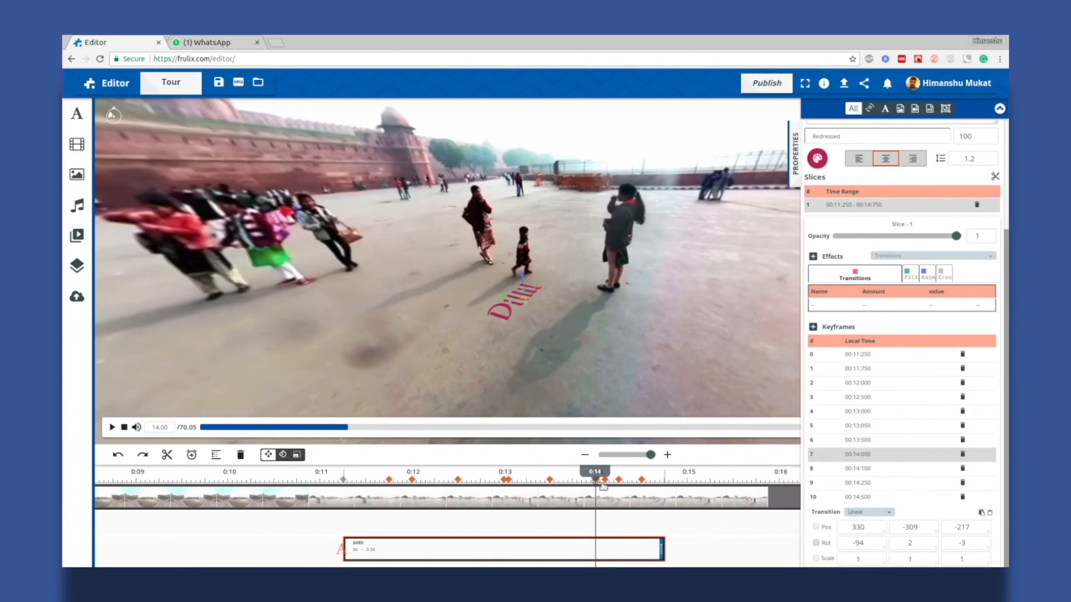
left_click(607, 481)
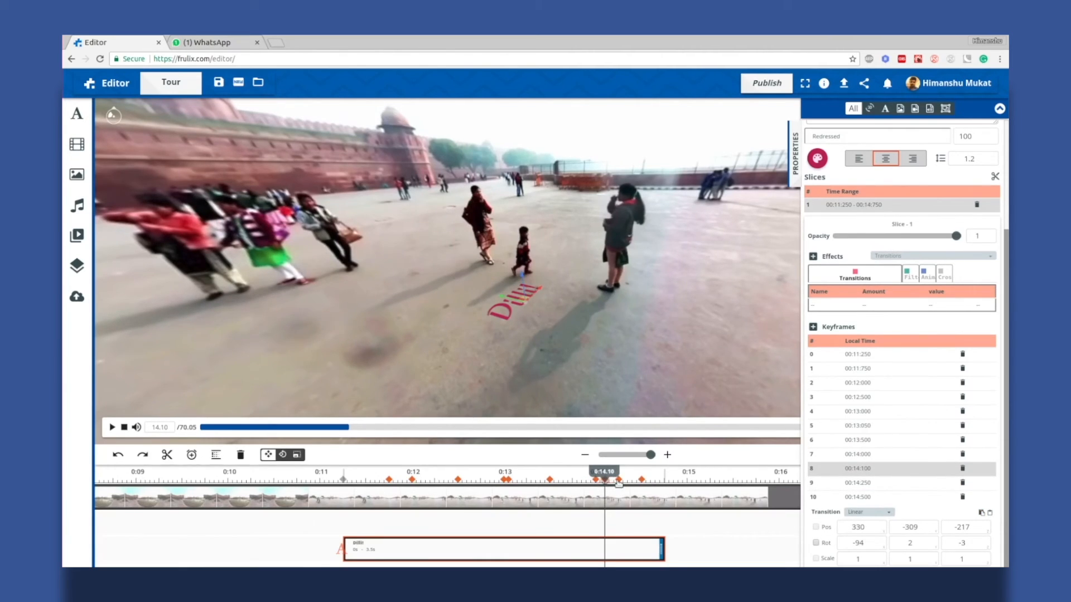
left_click(618, 481)
left_click(594, 480)
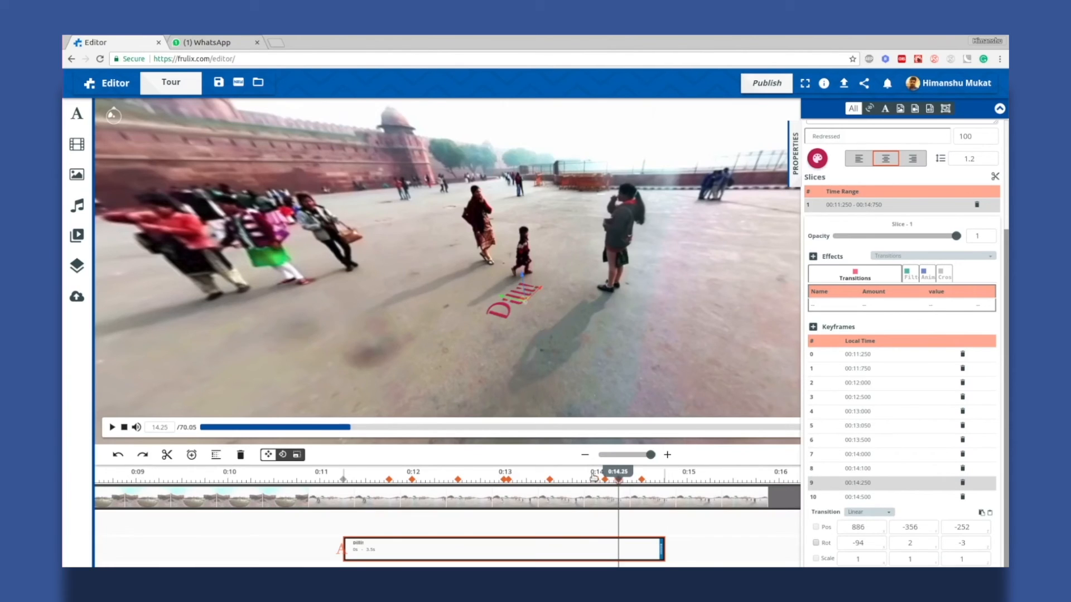